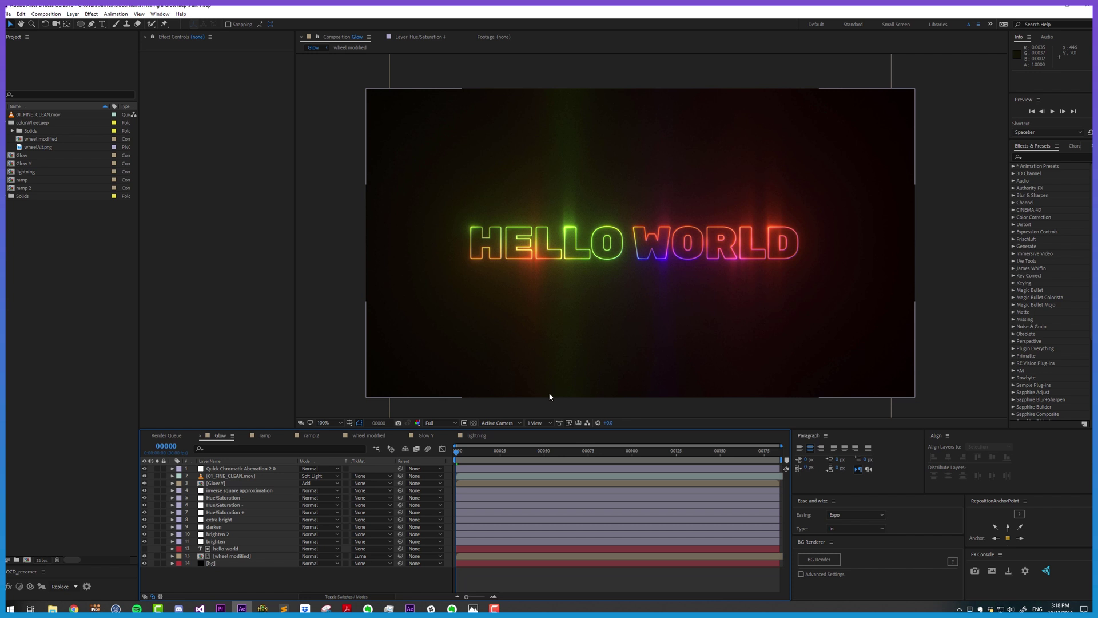
# Switch to the lightning comp and queue its current frame for rendering
pyautogui.click(482, 437)
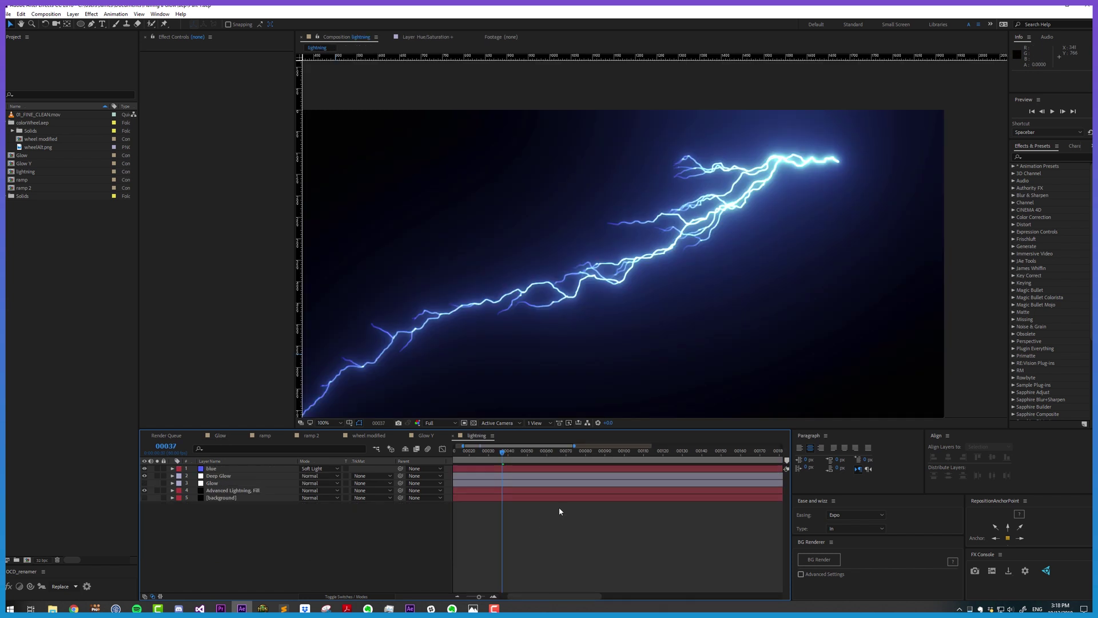
pyautogui.moveTo(694, 282); pyautogui.dragTo(640, 301)
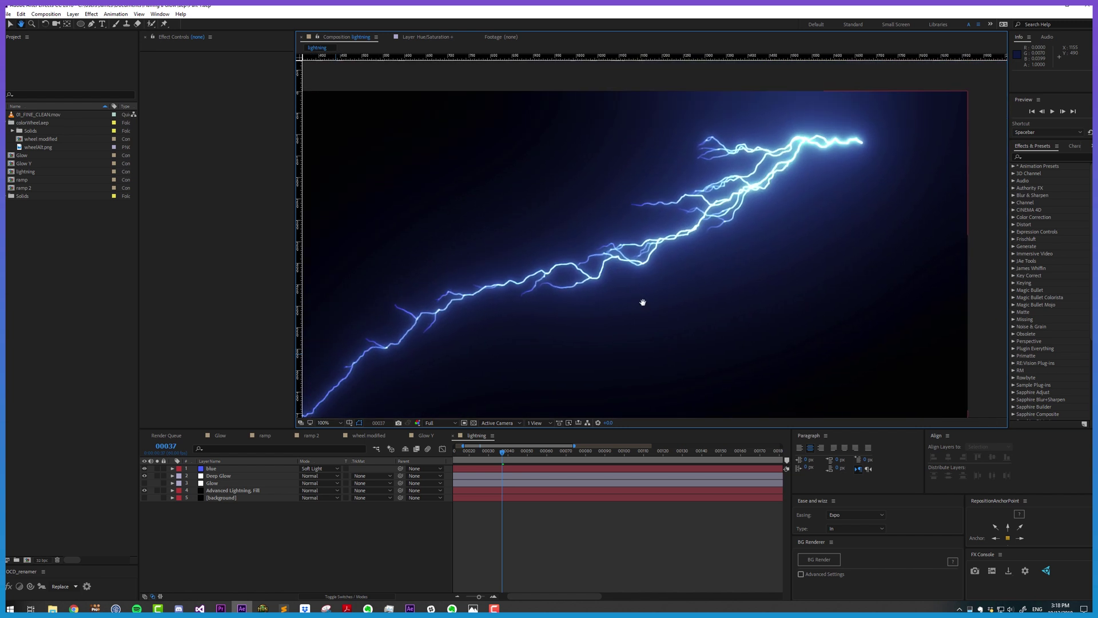
pyautogui.press('v')
pyautogui.click(325, 520)
pyautogui.hotkey('ctrl', 'm')
# Render the frame over the existing lightning.jpg and import that JPEG into the project
pyautogui.scroll(-1, 295, 501)
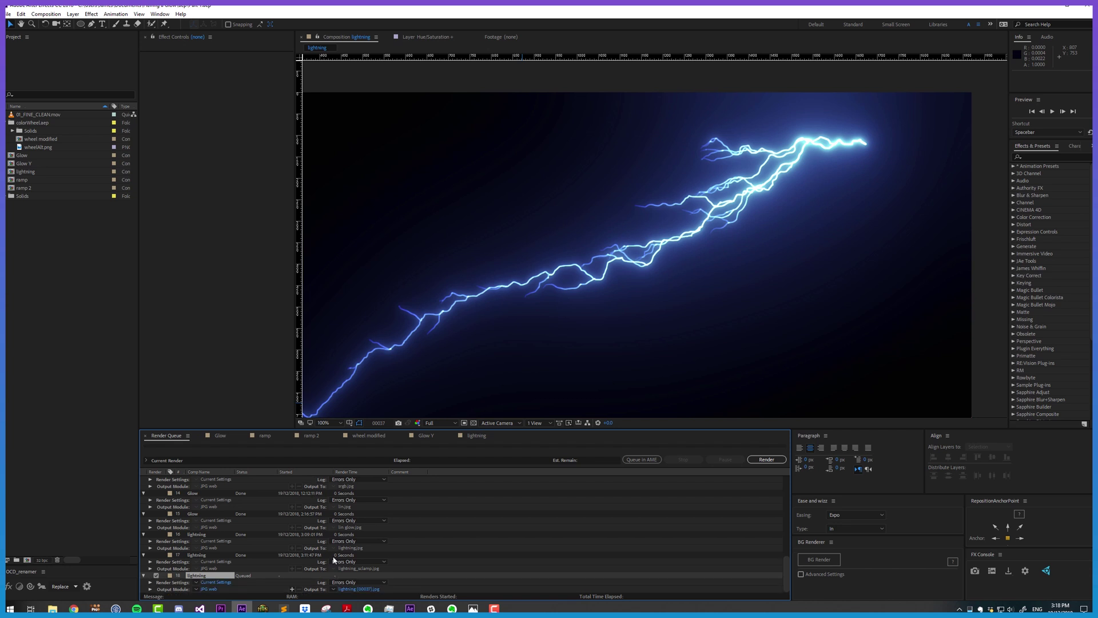
pyautogui.click(346, 588)
pyautogui.doubleClick(536, 238)
pyautogui.click(592, 319)
pyautogui.hotkey('ctrl', 'Return')
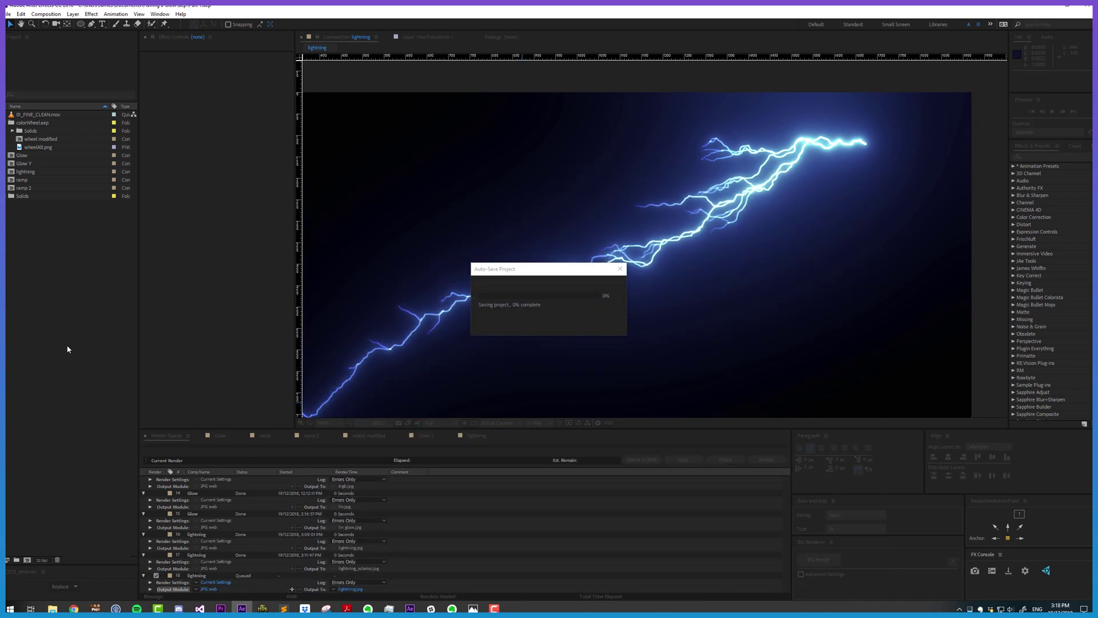
pyautogui.hotkey('ctrl', 'i')
pyautogui.doubleClick(478, 197)
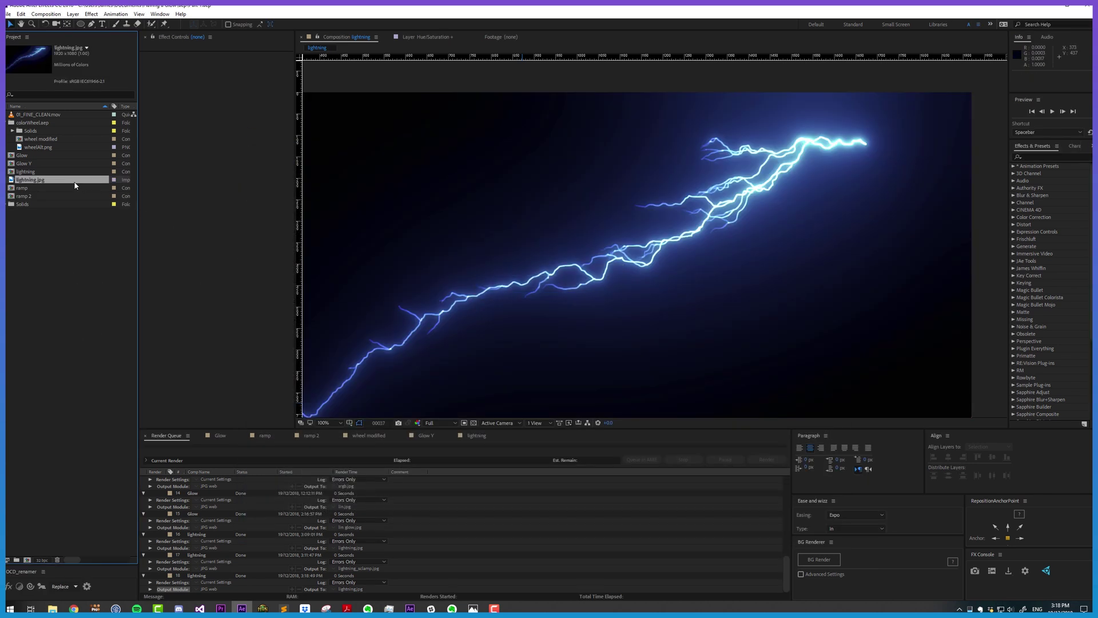
# Drag lightning.jpg from the Project panel to the top of the lightning comp's layer stack
pyautogui.click(476, 435)
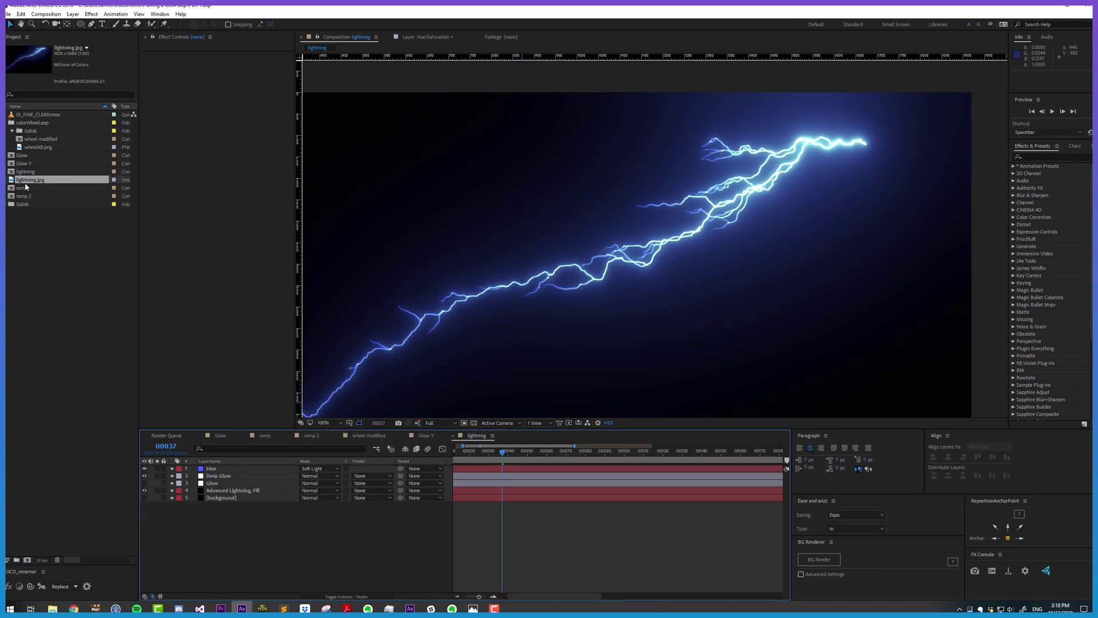
pyautogui.moveTo(228, 466); pyautogui.dragTo(227, 464)
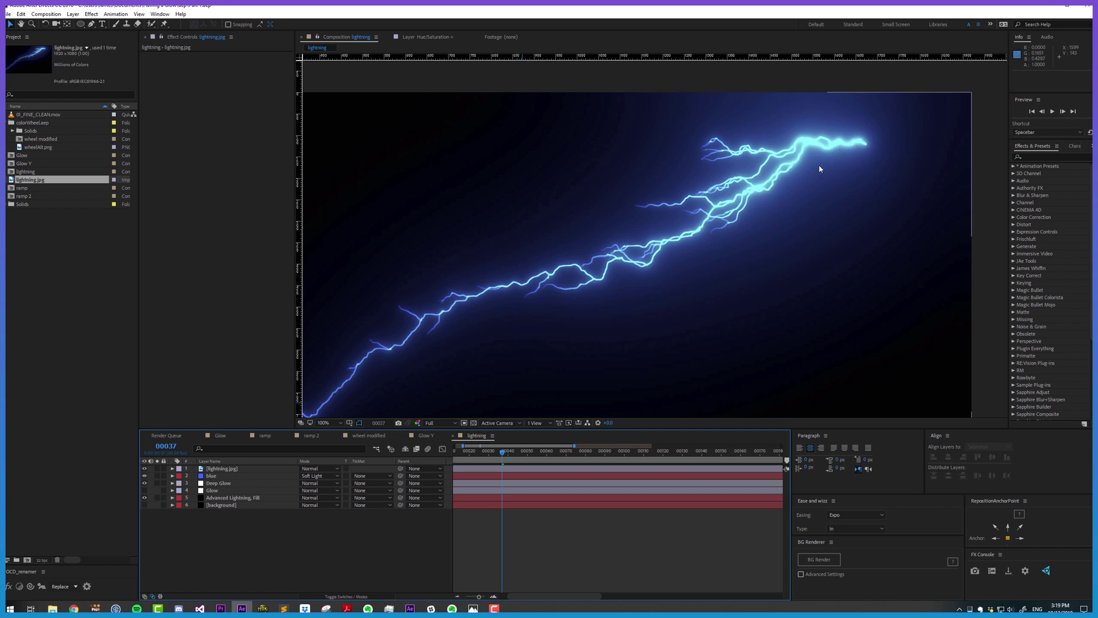
pyautogui.click(250, 470)
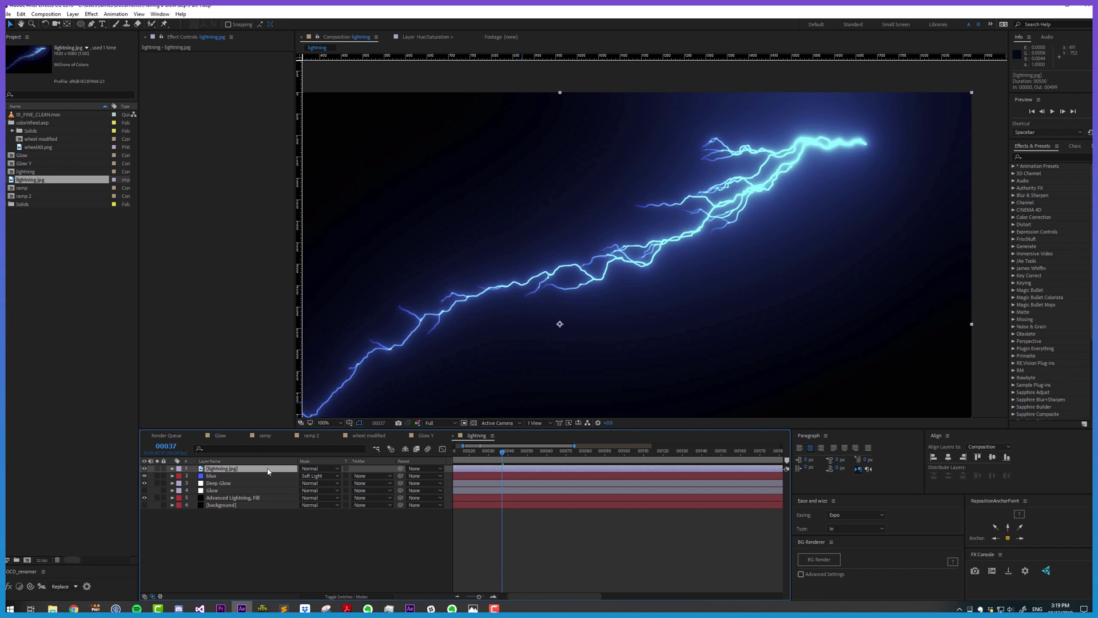
# Replace the lightning.jpg layer with a new adjustment layer, trying then removing Levels on it
pyautogui.press('Delete')
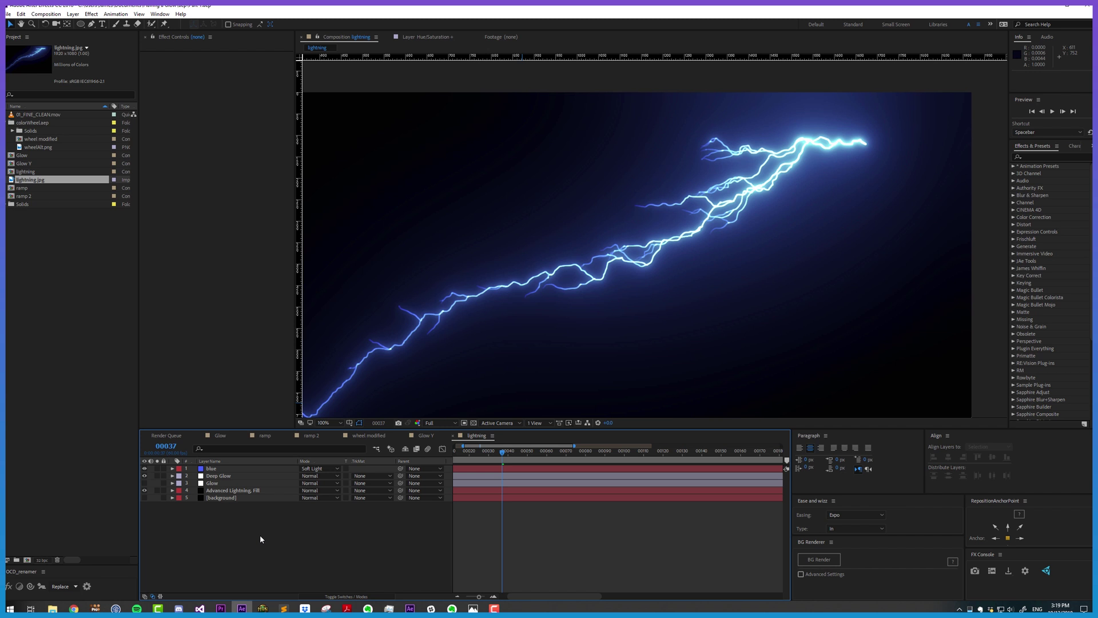
pyautogui.hotkey('ctrl', 'alt', 'y')
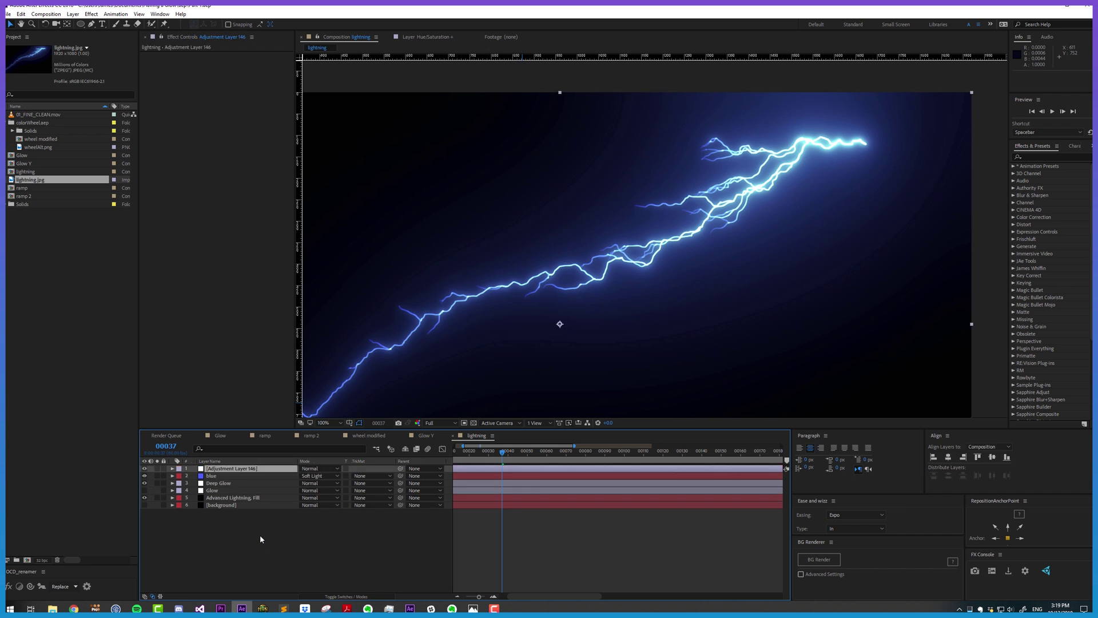
pyautogui.hotkey('ctrl', 'space')
pyautogui.write('leve')
pyautogui.click(260, 536)
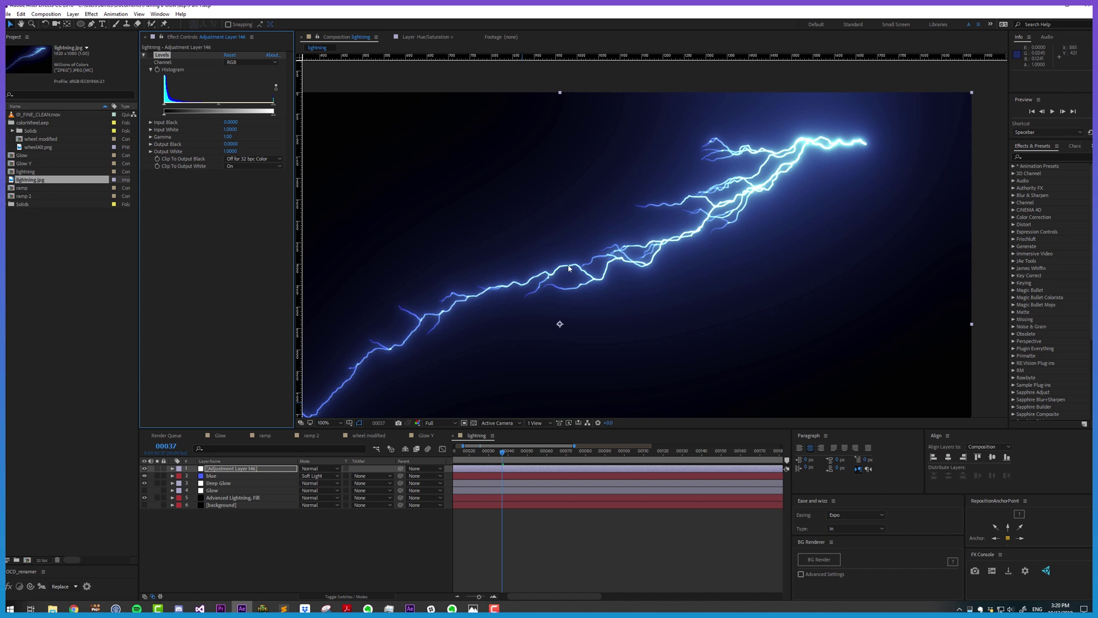
pyautogui.click(150, 55)
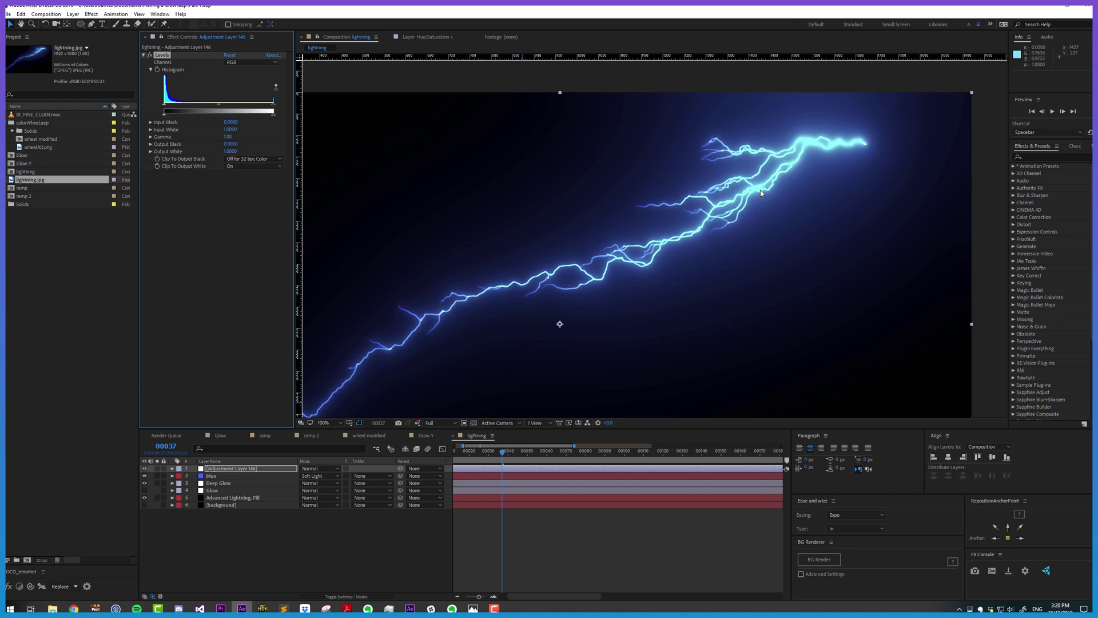
pyautogui.press('Delete')
# Apply S_ClampChroma to the adjustment layer with Clamp Chroma set to 1.0000
pyautogui.hotkey('ctrl', 'space')
pyautogui.write('s_cl')
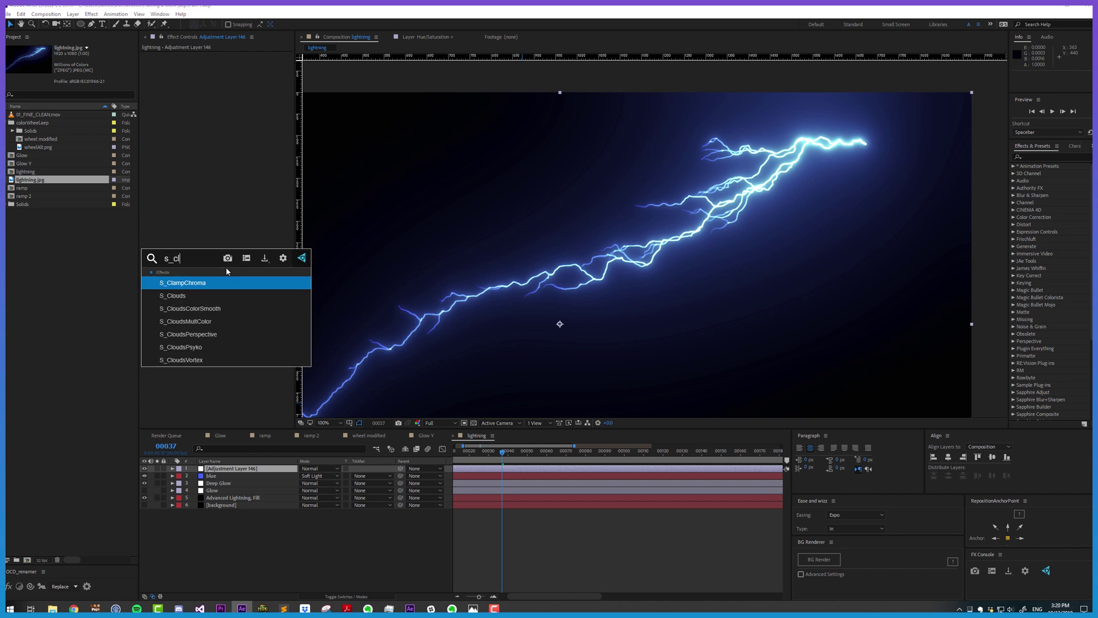
pyautogui.press('Return')
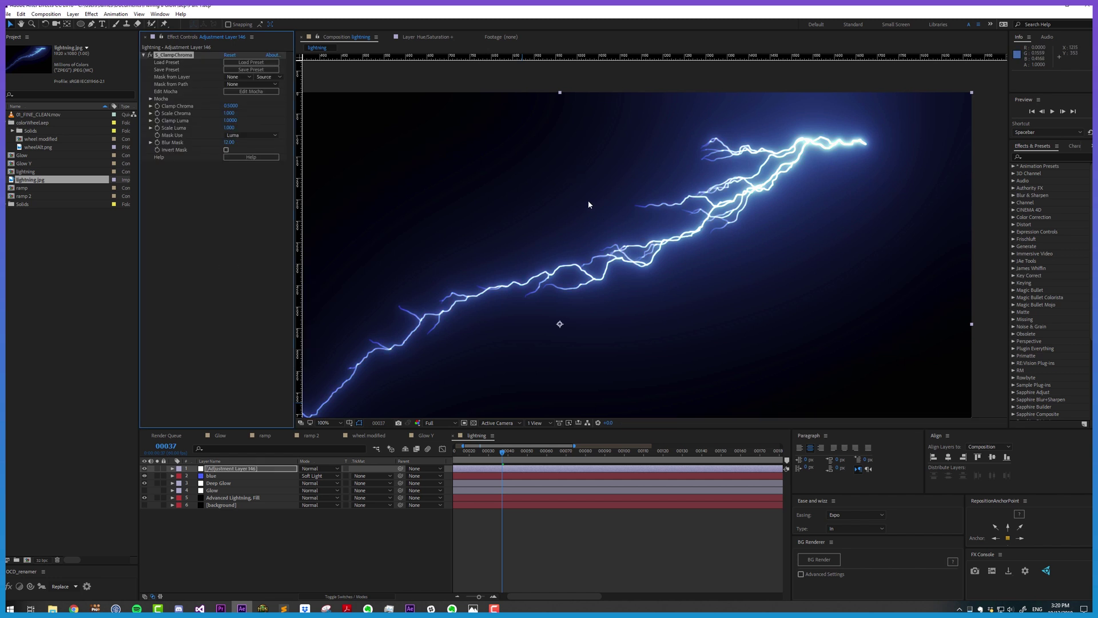
pyautogui.click(231, 105)
pyautogui.write('1')
pyautogui.press('Return')
# Hide the S_ClampChroma layer and nest the lightning comp into a new comp named 'lightning clamp'
pyautogui.click(183, 542)
pyautogui.click(145, 468)
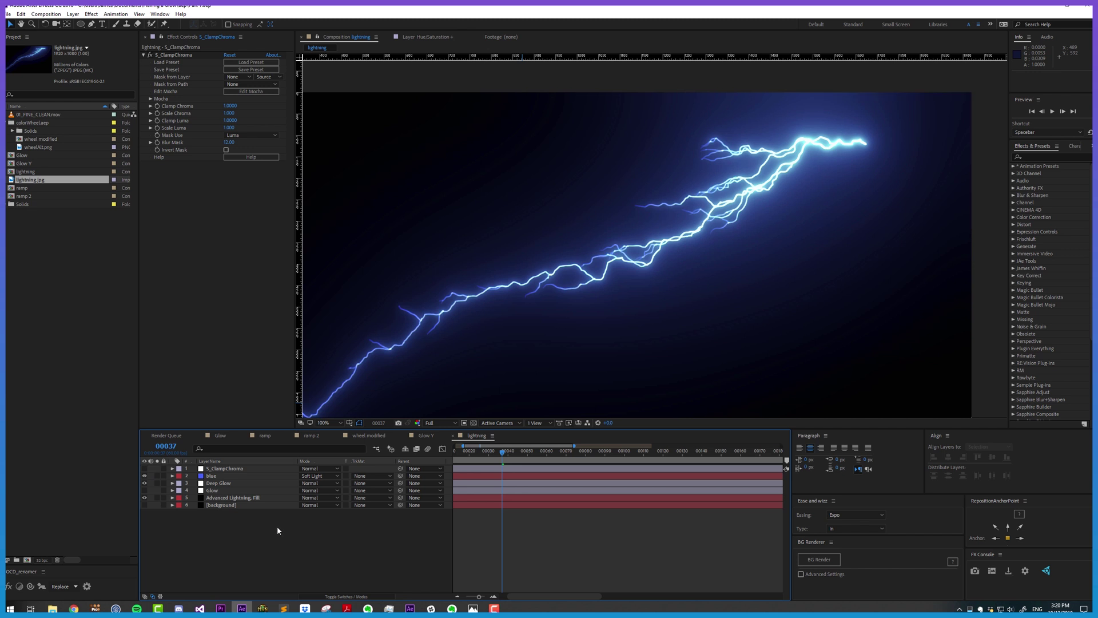
pyautogui.moveTo(33, 173); pyautogui.dragTo(27, 560)
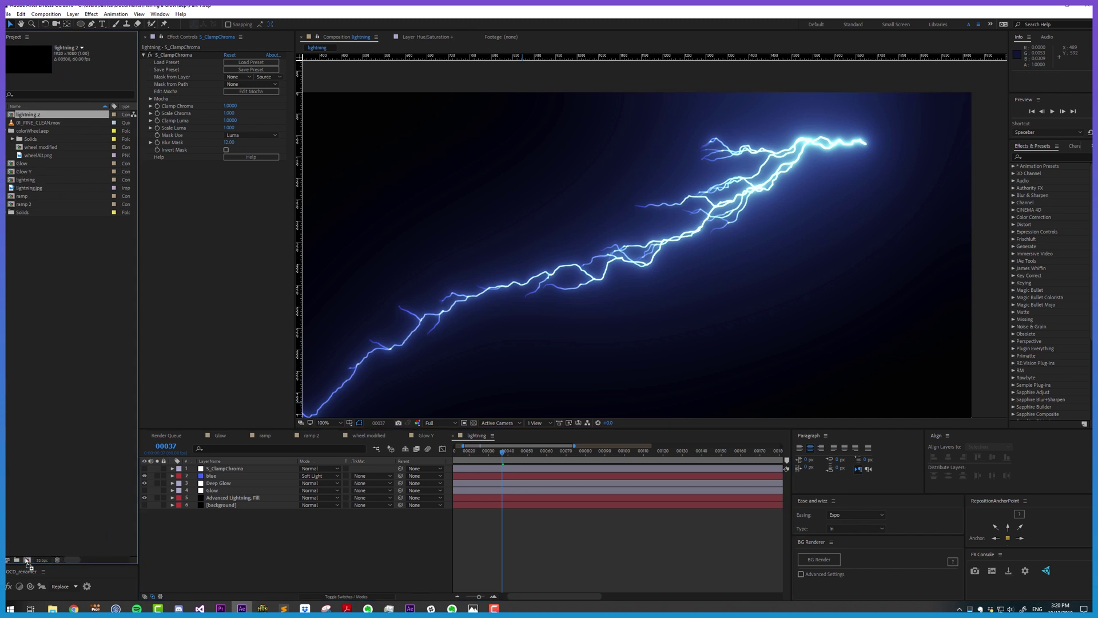
pyautogui.click(34, 183)
pyautogui.press('Return')
pyautogui.click(42, 179)
pyautogui.press('BackSpace')
pyautogui.write('clamp')
pyautogui.press('Return')
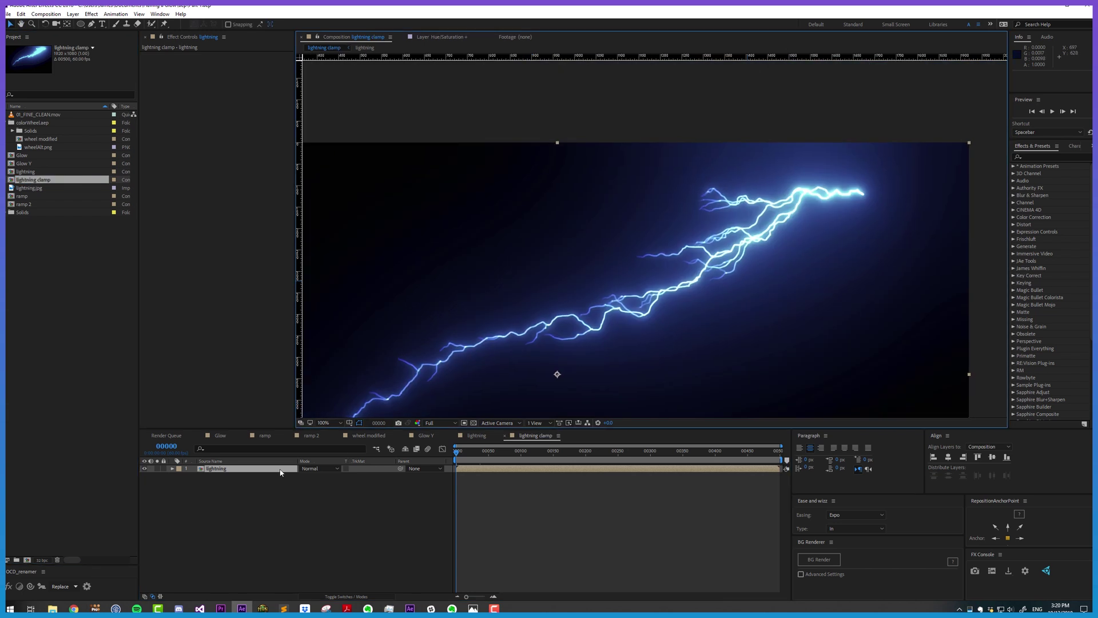
# Duplicate the lightning layer and add an adjustment layer luma-matted by the top lightning copy
pyautogui.click(280, 471)
pyautogui.hotkey('ctrl', 'd')
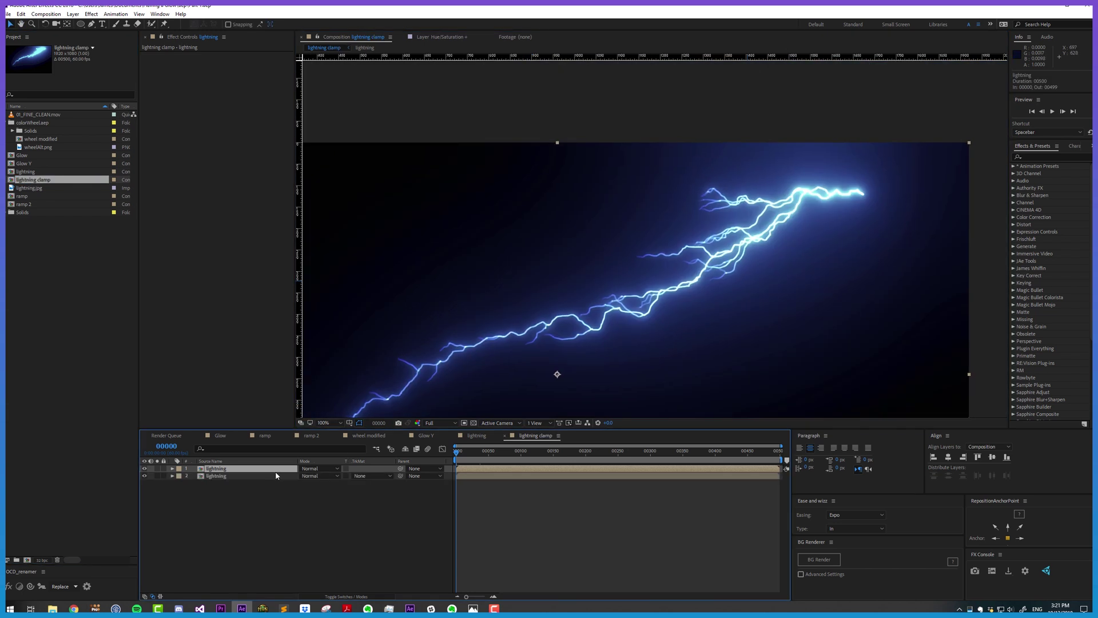
pyautogui.hotkey('ctrl', 'space')
pyautogui.write('adj')
pyautogui.press('Return')
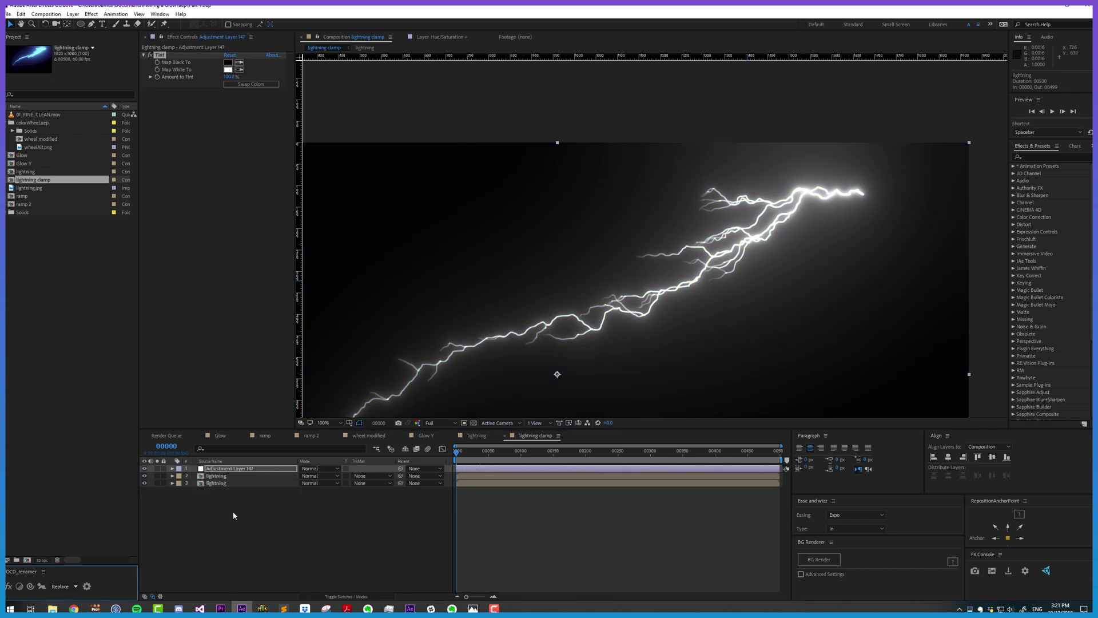
pyautogui.moveTo(236, 474); pyautogui.dragTo(232, 483)
pyautogui.click(372, 475)
pyautogui.click(367, 516)
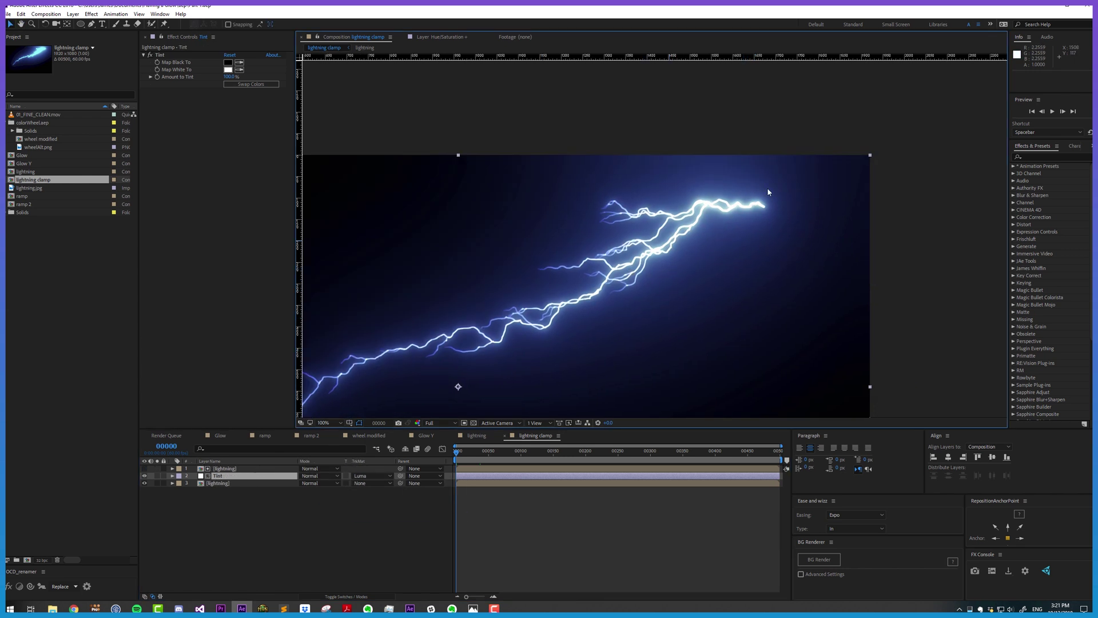
# Apply Levels to the top lightning layer and drag its Input Black point to the right
pyautogui.click(145, 479)
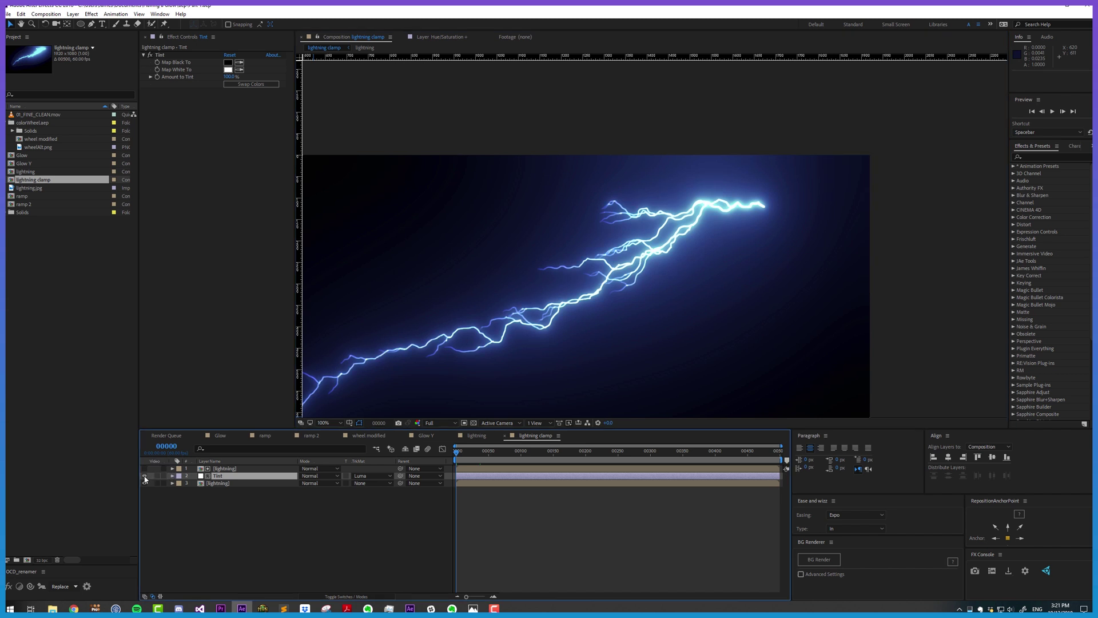
pyautogui.click(211, 469)
pyautogui.hotkey('ctrl', 'space')
pyautogui.write('lev')
pyautogui.press('Return')
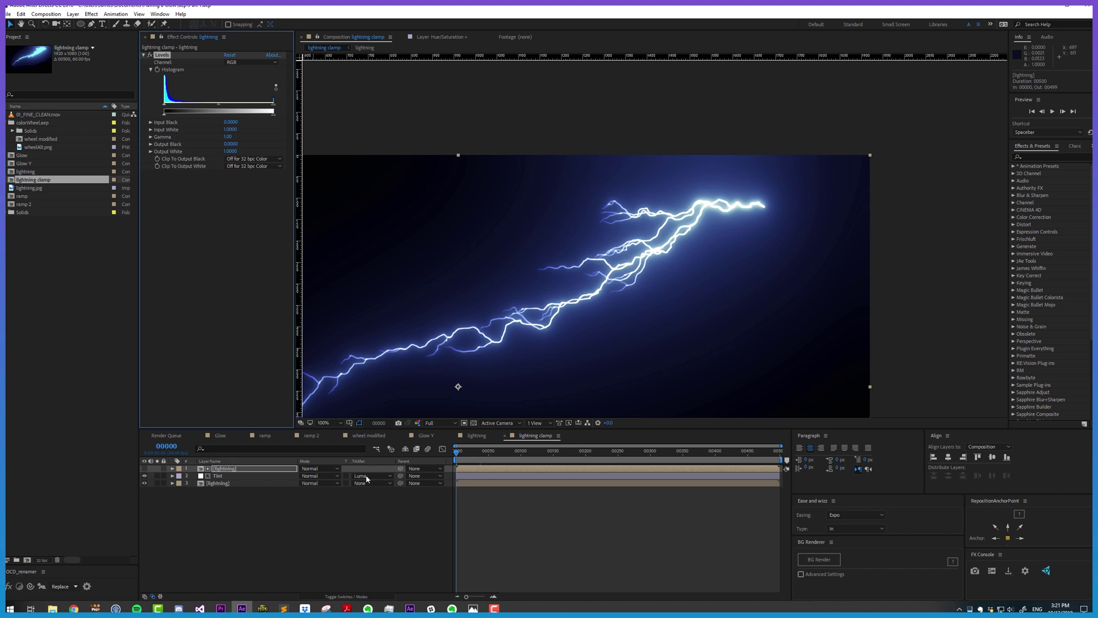
pyautogui.moveTo(166, 108); pyautogui.dragTo(188, 107)
# Render the lightning clamp frame to lightning_manual_clamp.jpg, overwriting the existing file
pyautogui.click(366, 527)
pyautogui.hotkey('ctrl', 'm')
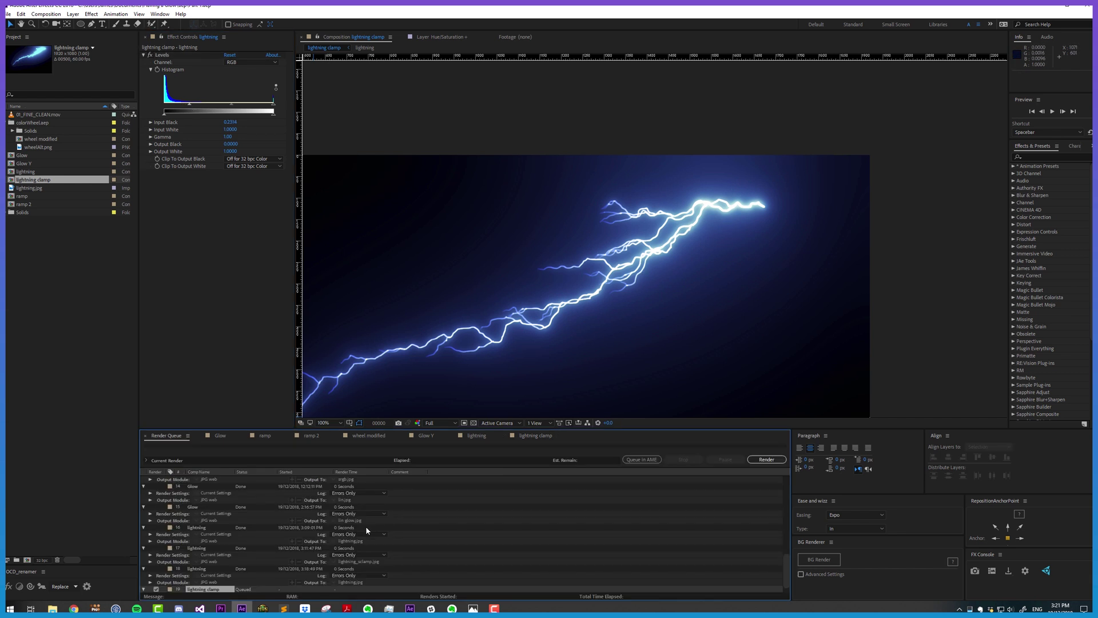
pyautogui.click(341, 589)
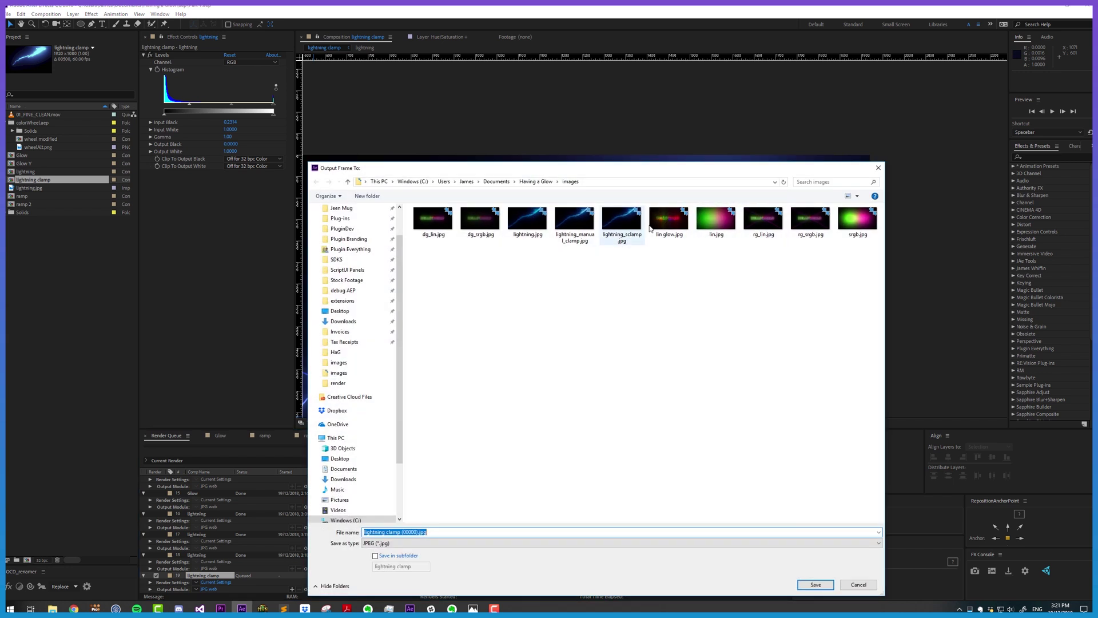
pyautogui.click(622, 220)
pyautogui.click(590, 225)
pyautogui.press('Return')
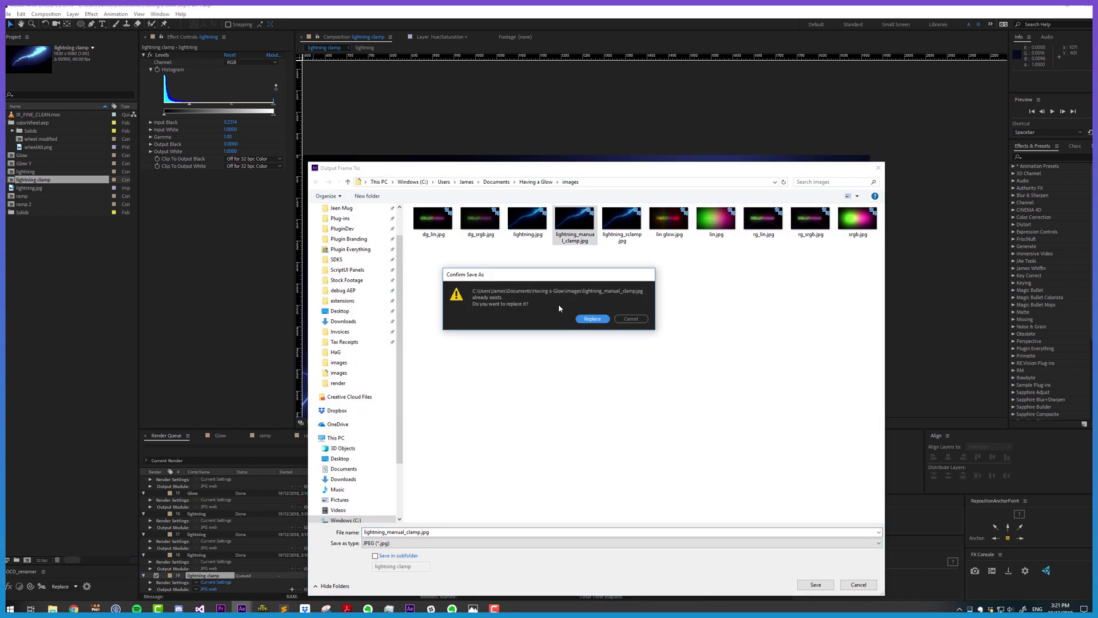
pyautogui.click(585, 317)
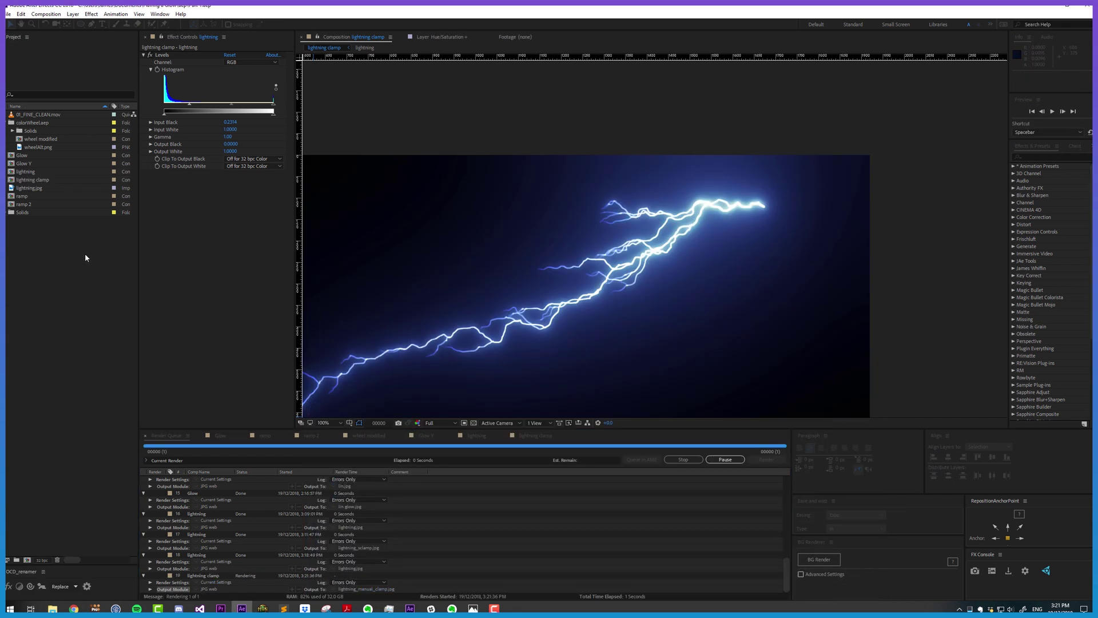
# Import lightning_manual_clamp.jpg and place it as the comp's top layer
pyautogui.doubleClick(84, 253)
pyautogui.doubleClick(526, 215)
pyautogui.moveTo(514, 261); pyautogui.dragTo(514, 259)
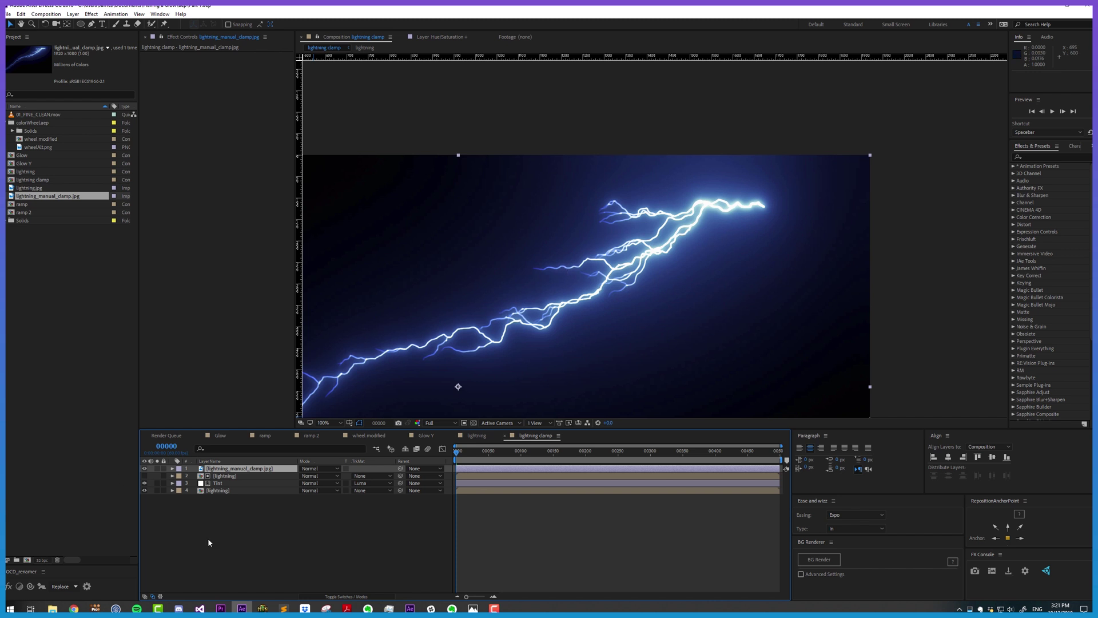
# Delete the JPEG layer and keep the Tint layer's track matte on Luma Matte
pyautogui.press('Delete')
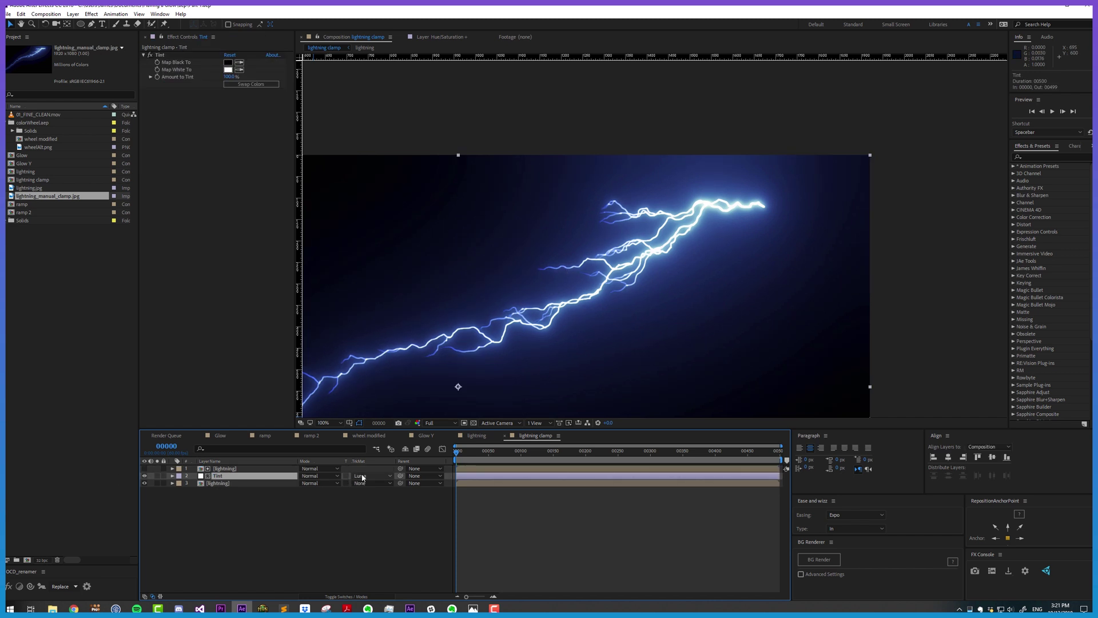
pyautogui.click(363, 478)
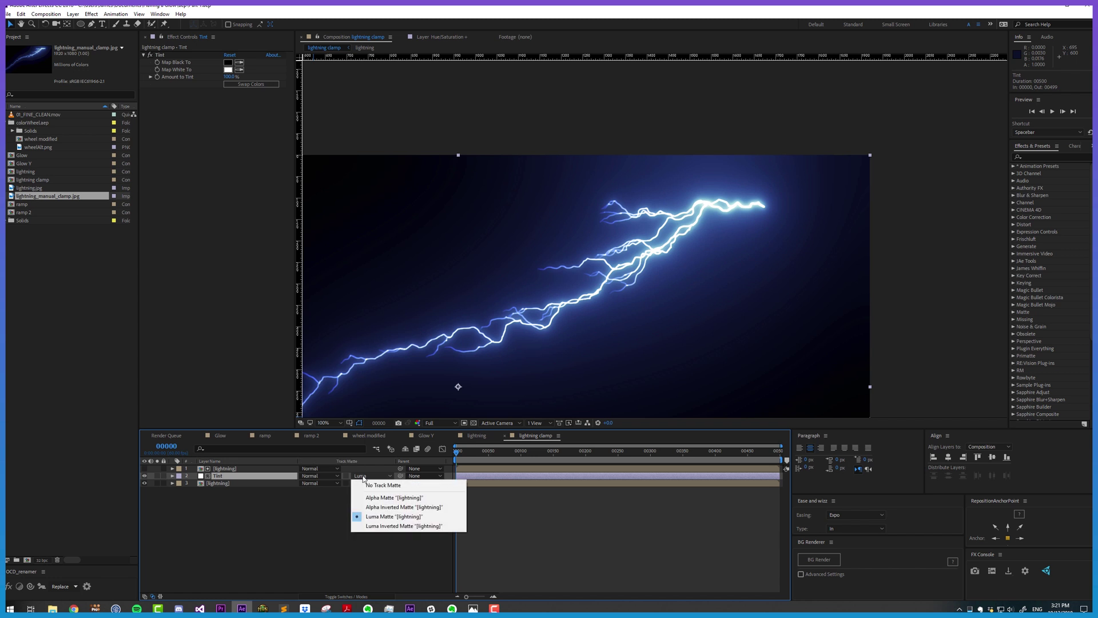
pyautogui.click(364, 517)
pyautogui.click(228, 493)
# Duplicate the top lightning layer, then make the copy visible and solo it
pyautogui.click(189, 475)
pyautogui.click(189, 468)
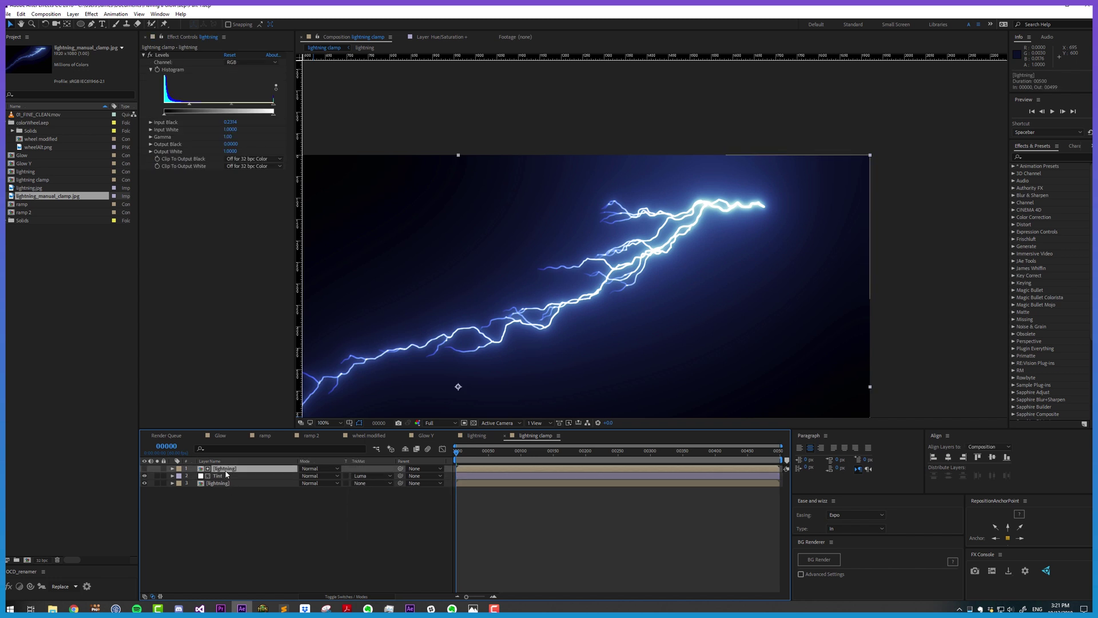
pyautogui.hotkey('ctrl', 'd')
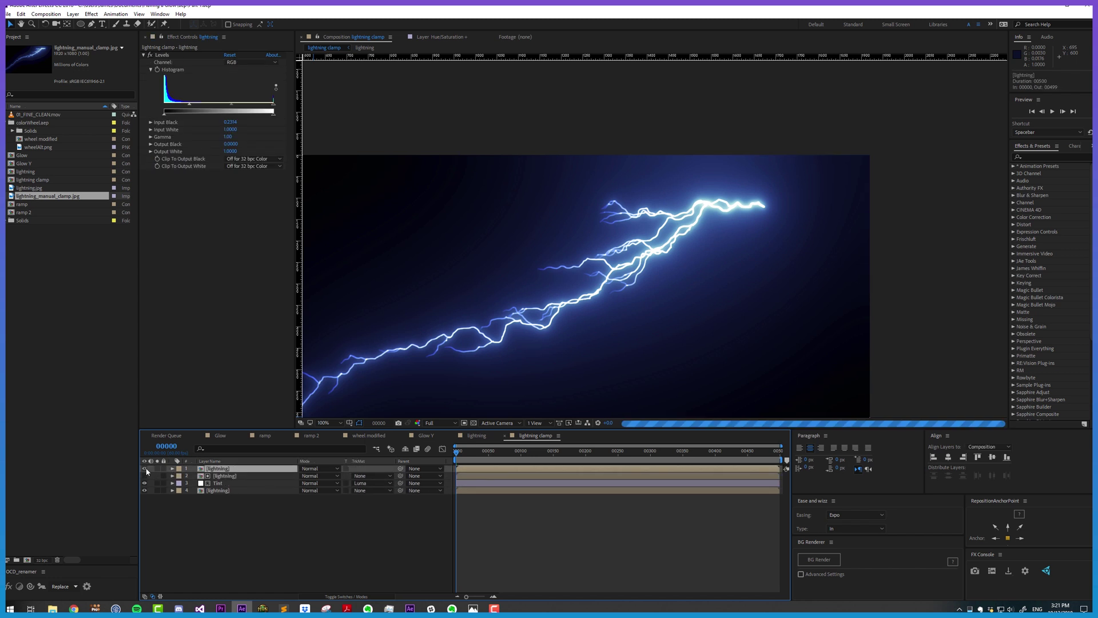
pyautogui.click(144, 468)
pyautogui.click(157, 468)
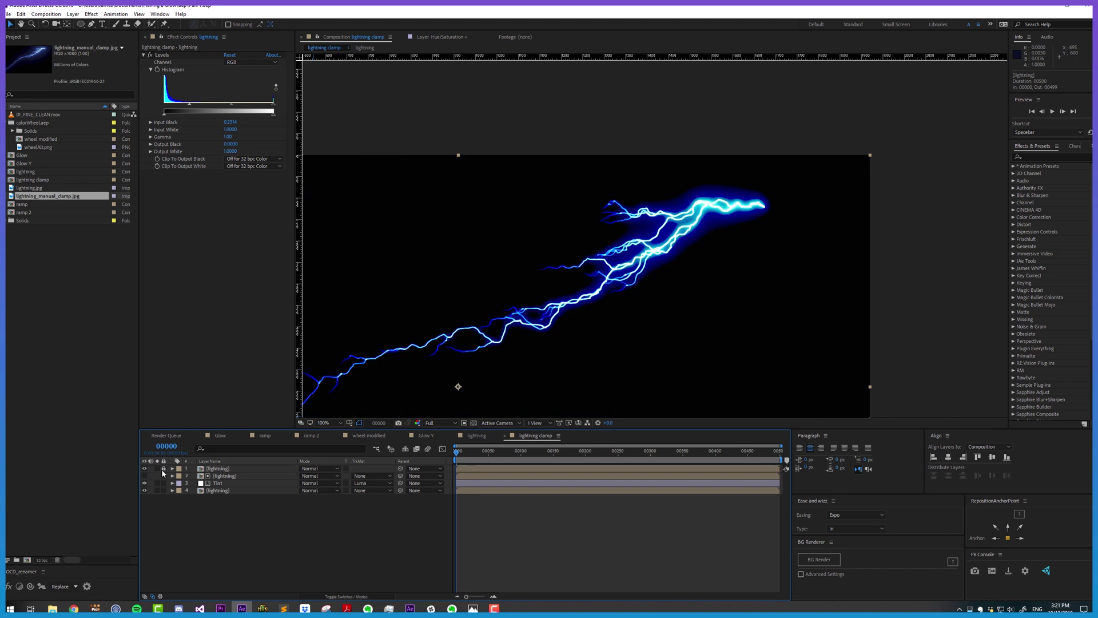
# Remove Levels from the top lightning copy and apply Shift Channels instead
pyautogui.click(220, 467)
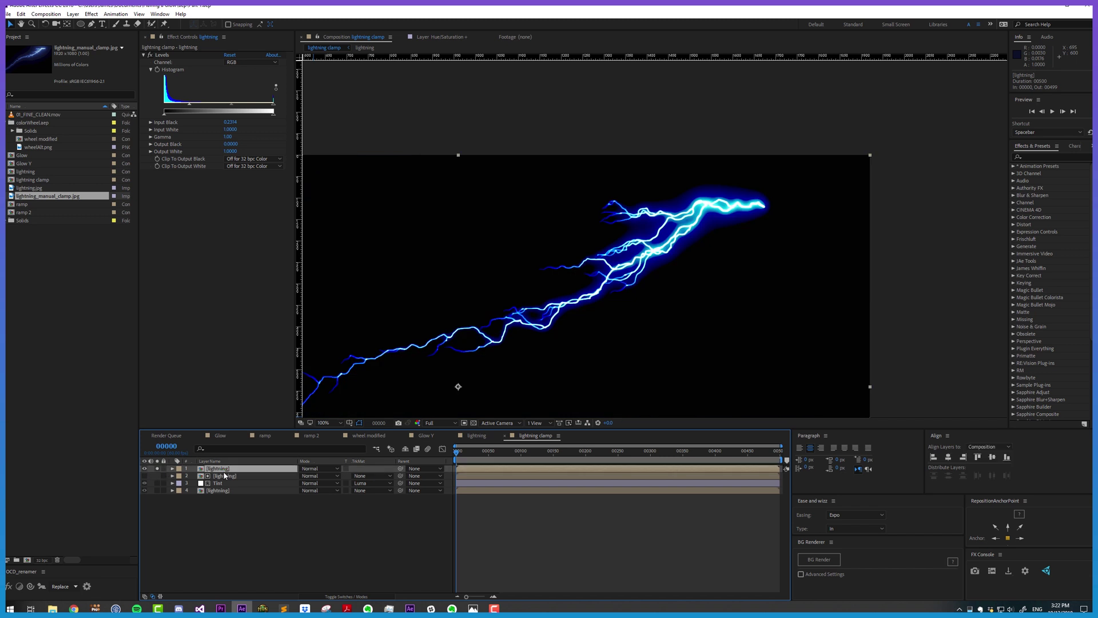
pyautogui.click(164, 57)
pyautogui.press('Delete')
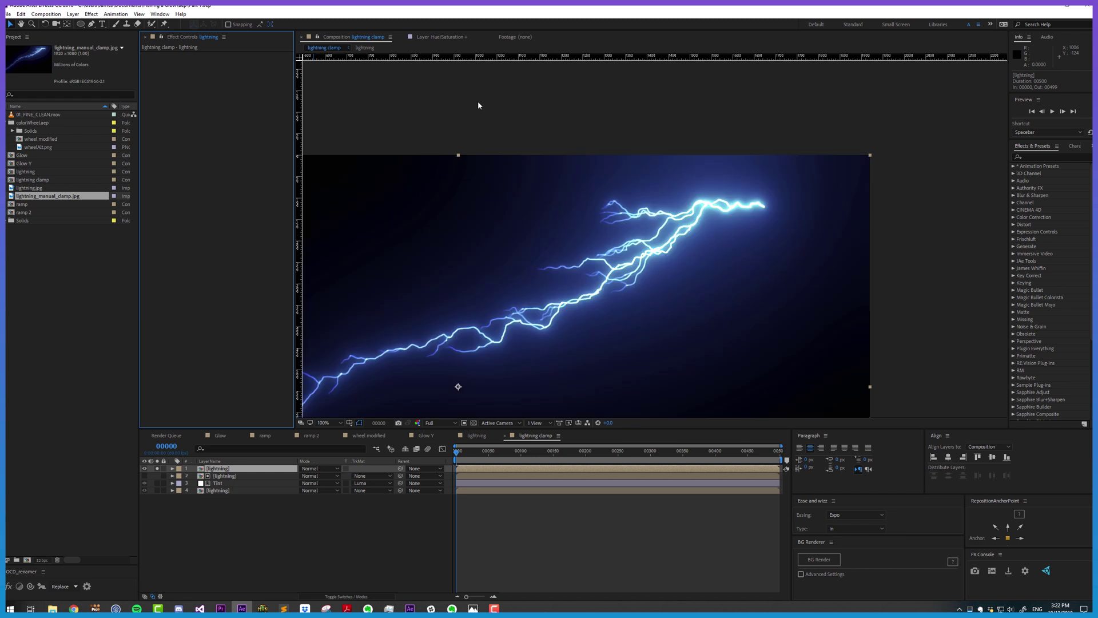
pyautogui.hotkey('ctrl', 'space')
pyautogui.write('shift')
pyautogui.press('Return')
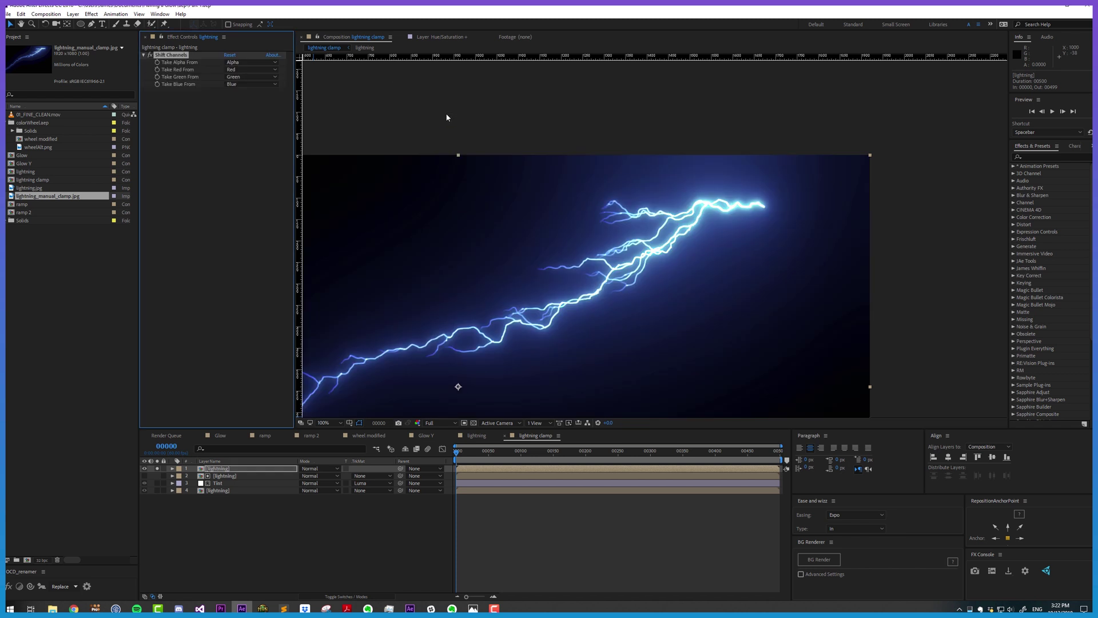
# Set Shift Channels to take red, green and blue from Saturation
pyautogui.click(243, 71)
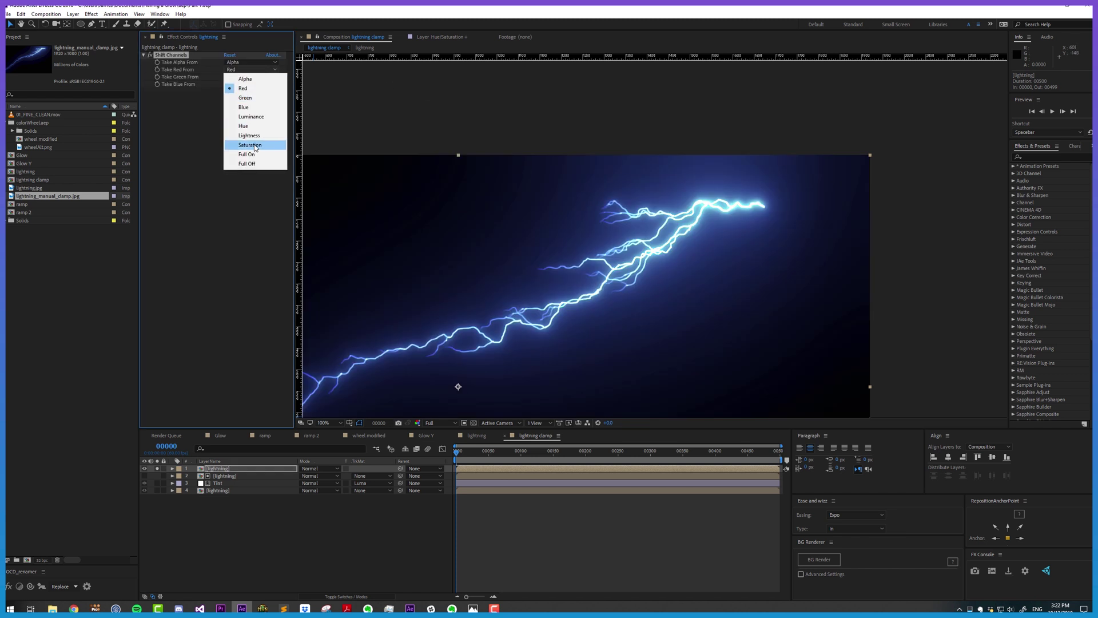
pyautogui.click(254, 146)
pyautogui.click(251, 77)
pyautogui.click(250, 152)
pyautogui.click(251, 84)
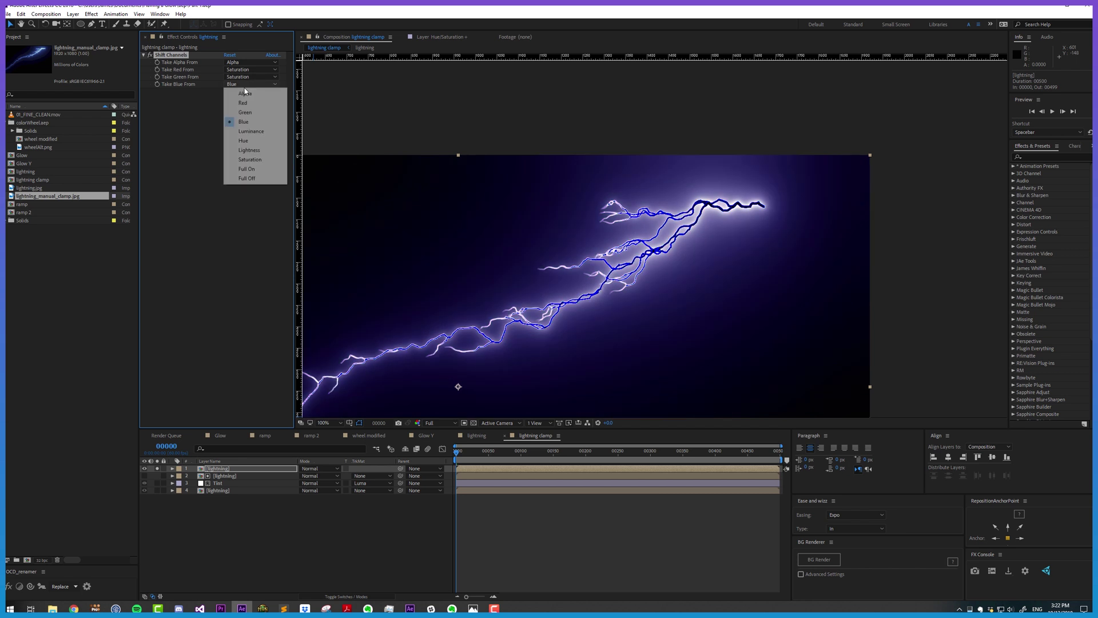
pyautogui.click(250, 159)
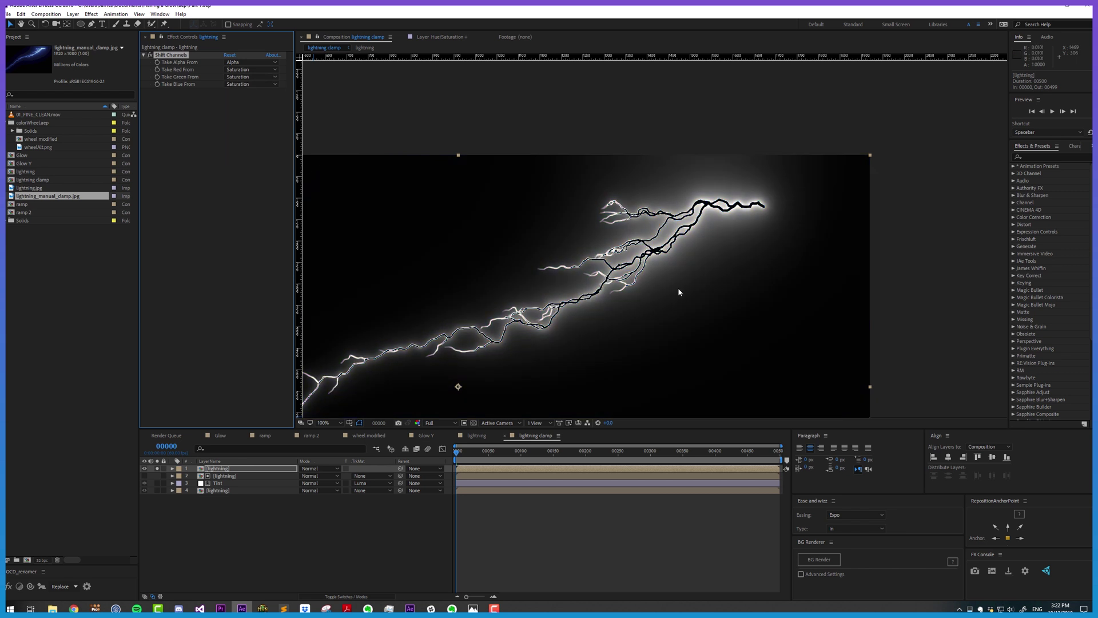
pyautogui.scroll(2, 678, 287)
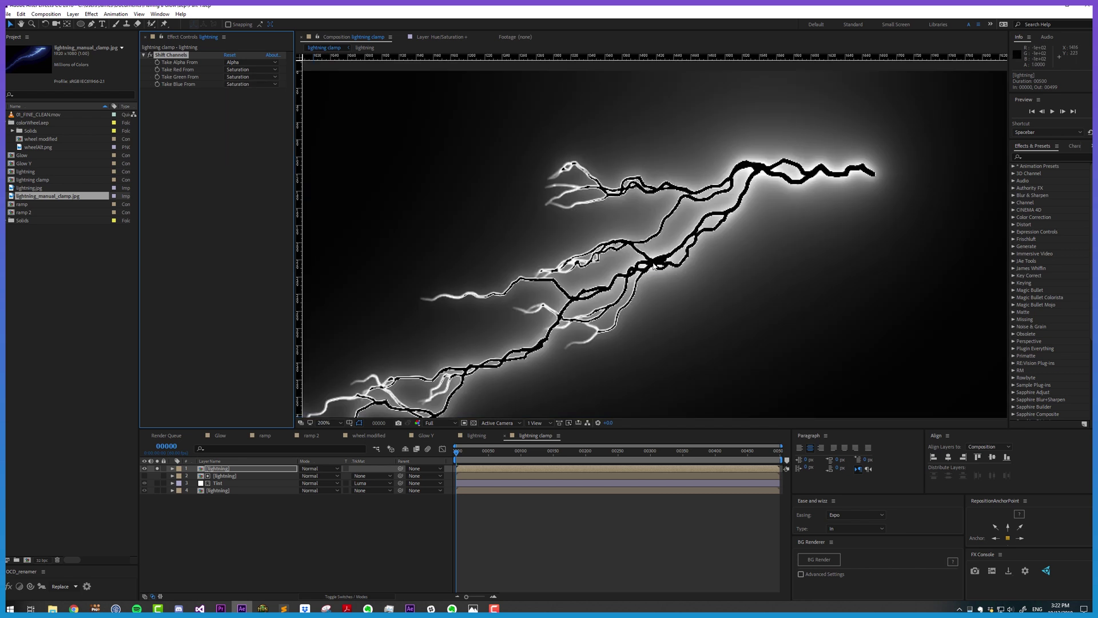
pyautogui.scroll(-2, 656, 265)
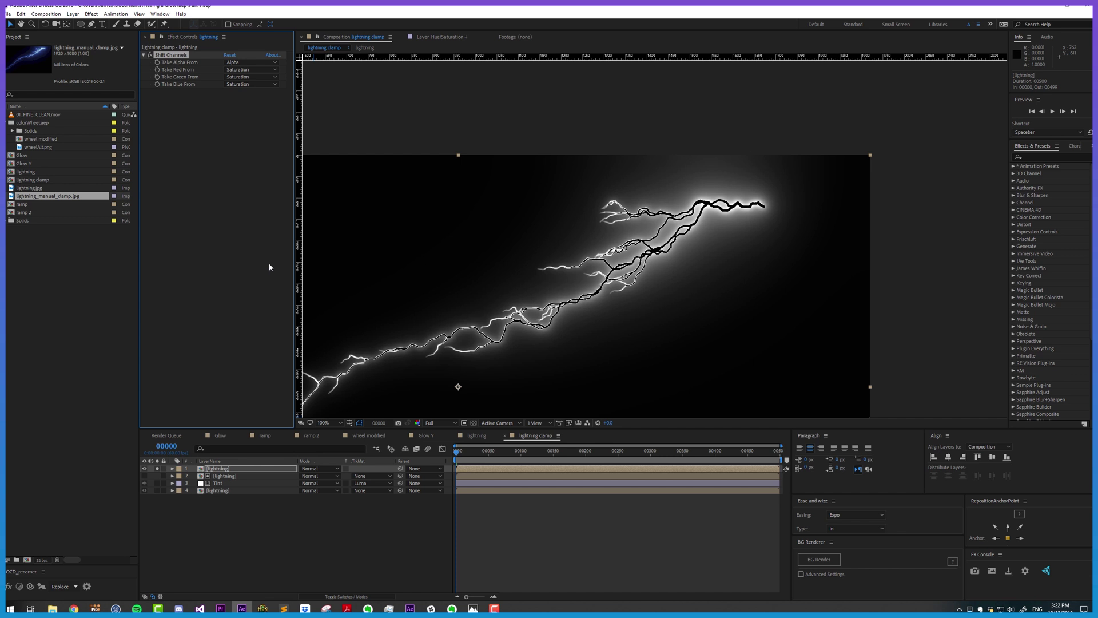
# Add Levels ahead of Shift Channels with Clip To Output White turned on
pyautogui.hotkey('ctrl', 'space')
pyautogui.write('levels')
pyautogui.press('Return')
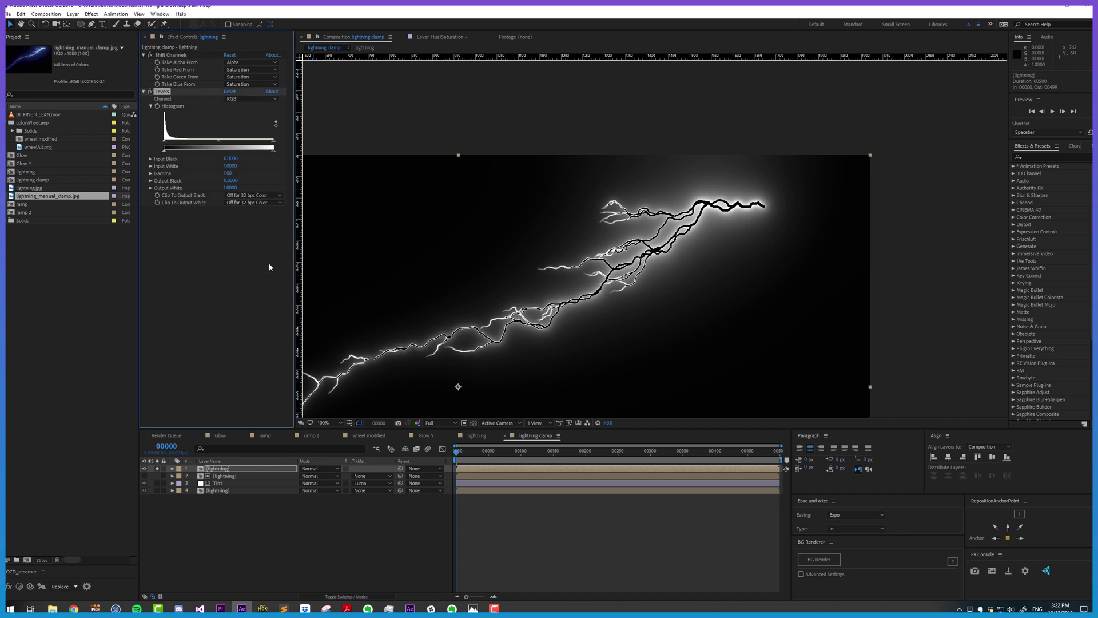
pyautogui.moveTo(171, 55); pyautogui.dragTo(172, 207)
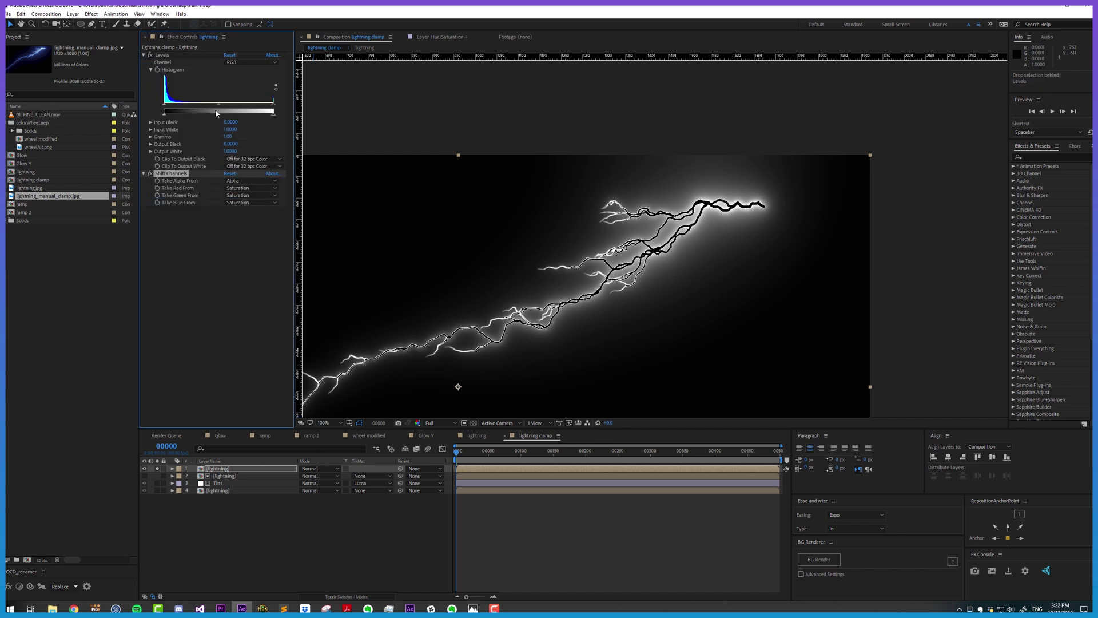
pyautogui.click(246, 166)
pyautogui.click(241, 176)
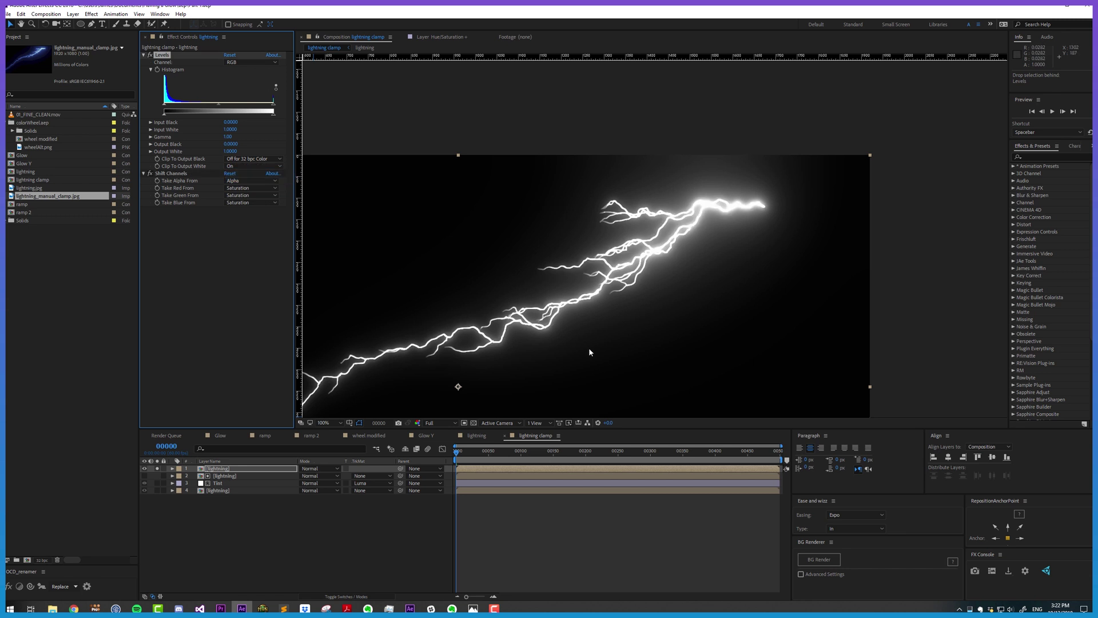
# Solo layer 2 instead of layer 1 and show the Tint layer again
pyautogui.click(225, 475)
pyautogui.keyDown('alt'); pyautogui.click(158, 475); pyautogui.keyUp('alt')
pyautogui.click(144, 482)
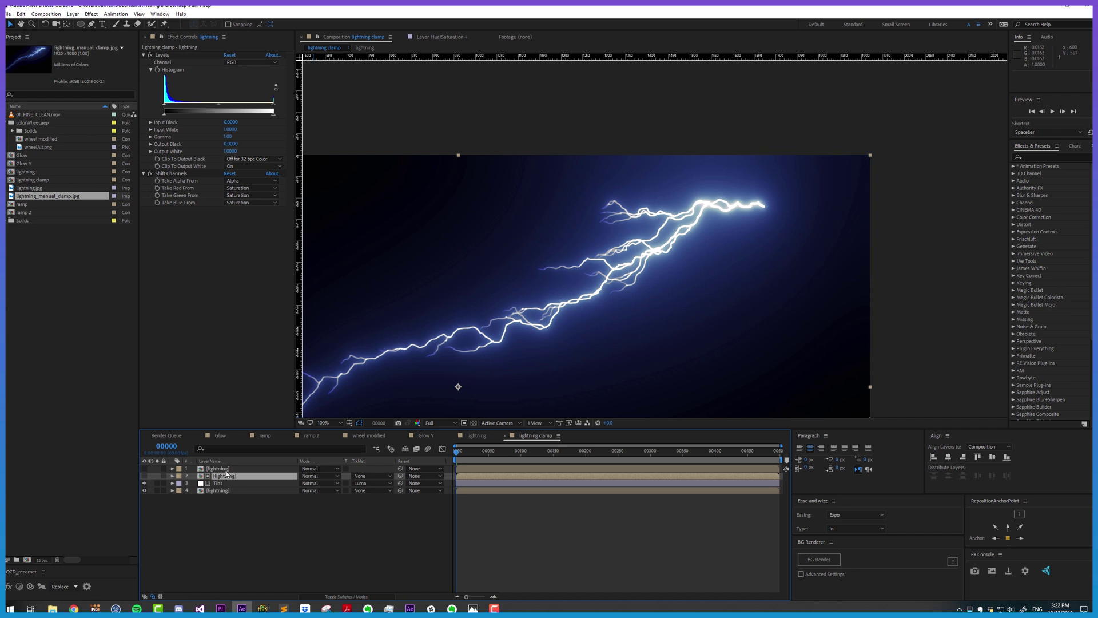
# Delete layer 2 from lightning clamp and queue the Glow comp to output Glow (00000).jpg
pyautogui.press('Delete')
pyautogui.click(221, 435)
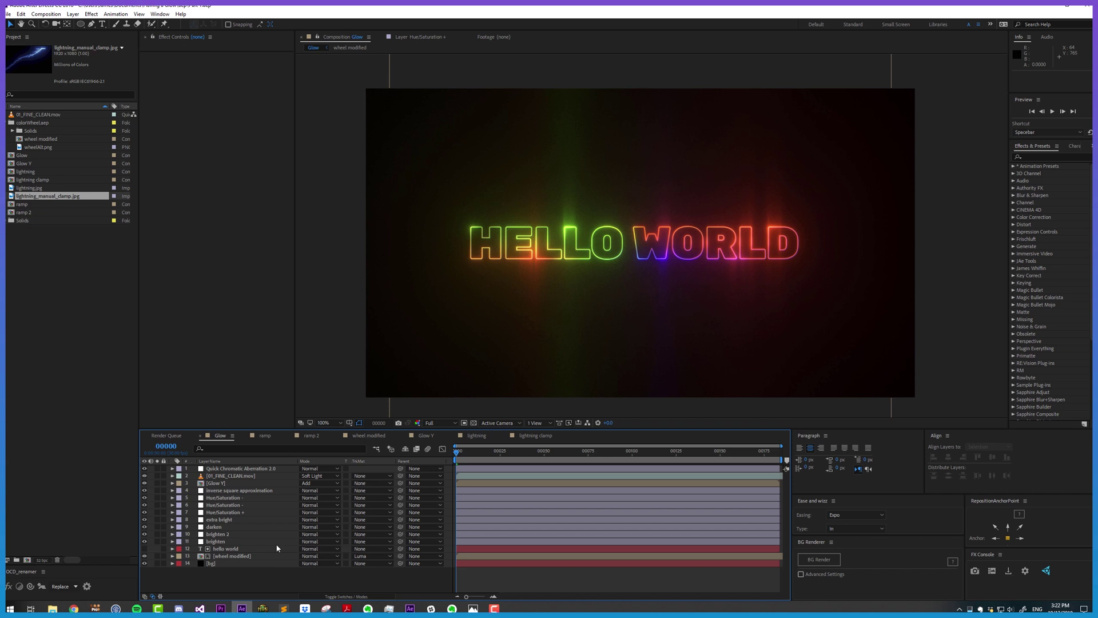
pyautogui.hotkey('ctrl', 'm')
pyautogui.scroll(-1, 320, 554)
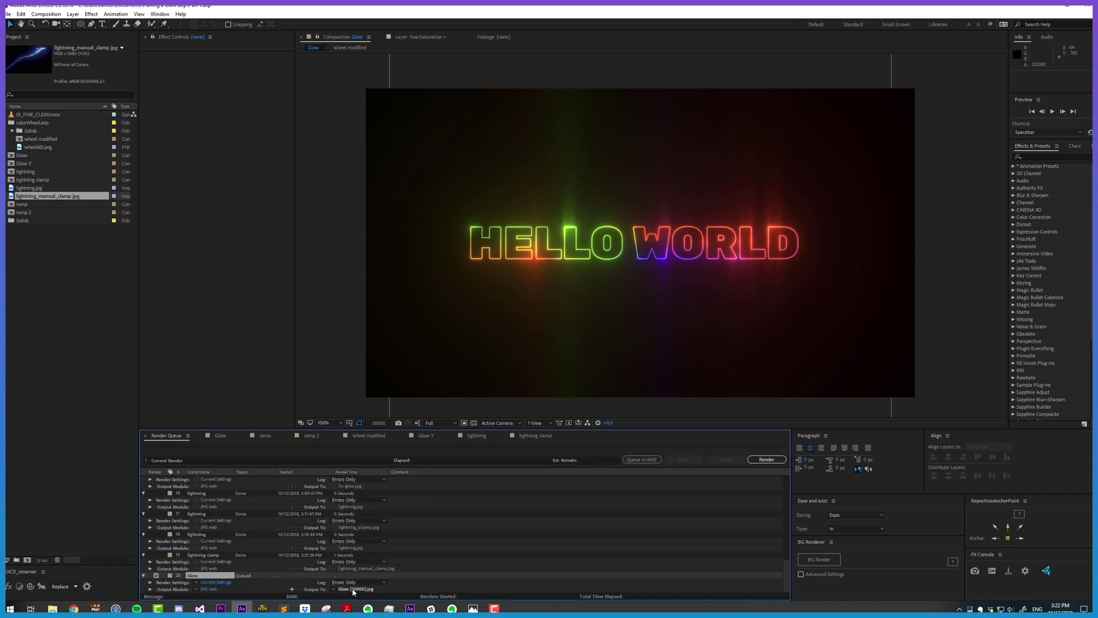
pyautogui.click(353, 589)
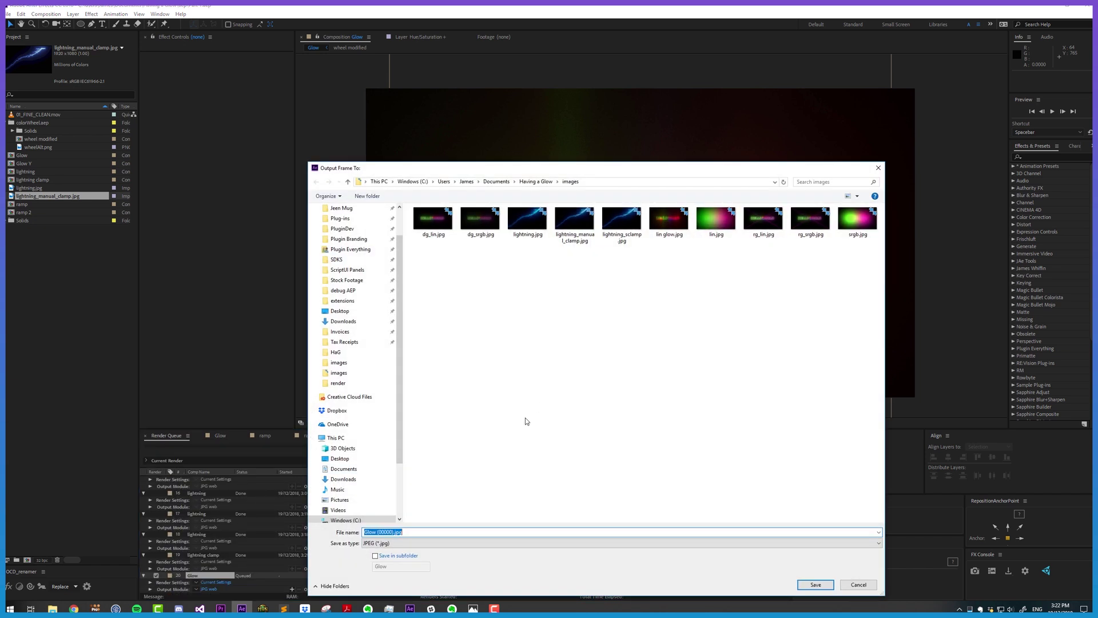
pyautogui.press('Return')
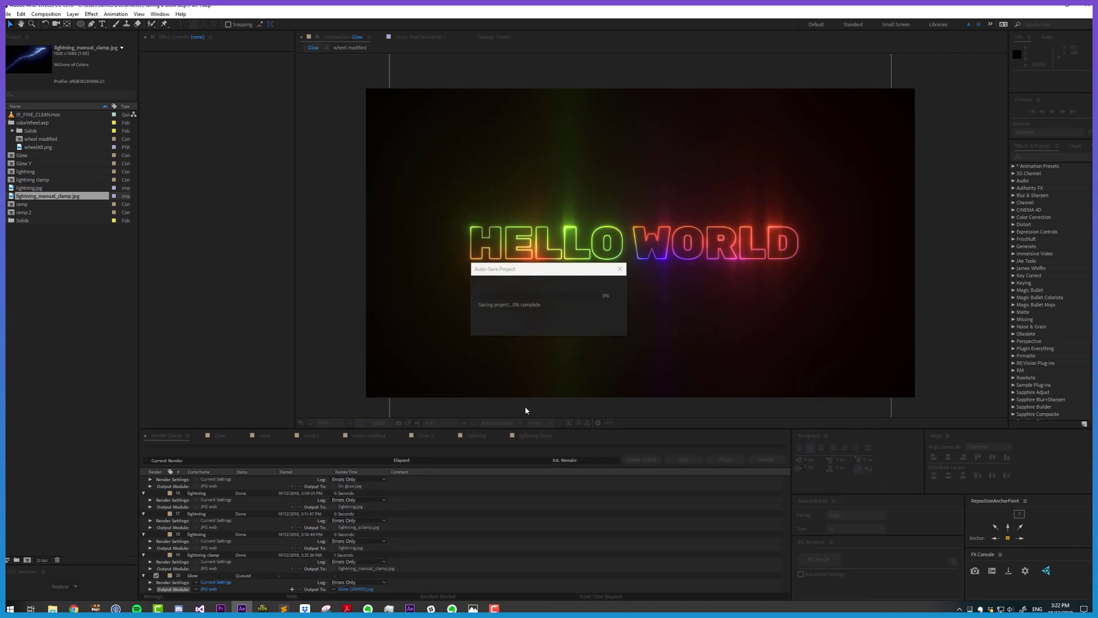
# Import Glow (00000).jpg into the project and set Color Settings Working Space to None
pyautogui.doubleClick(44, 254)
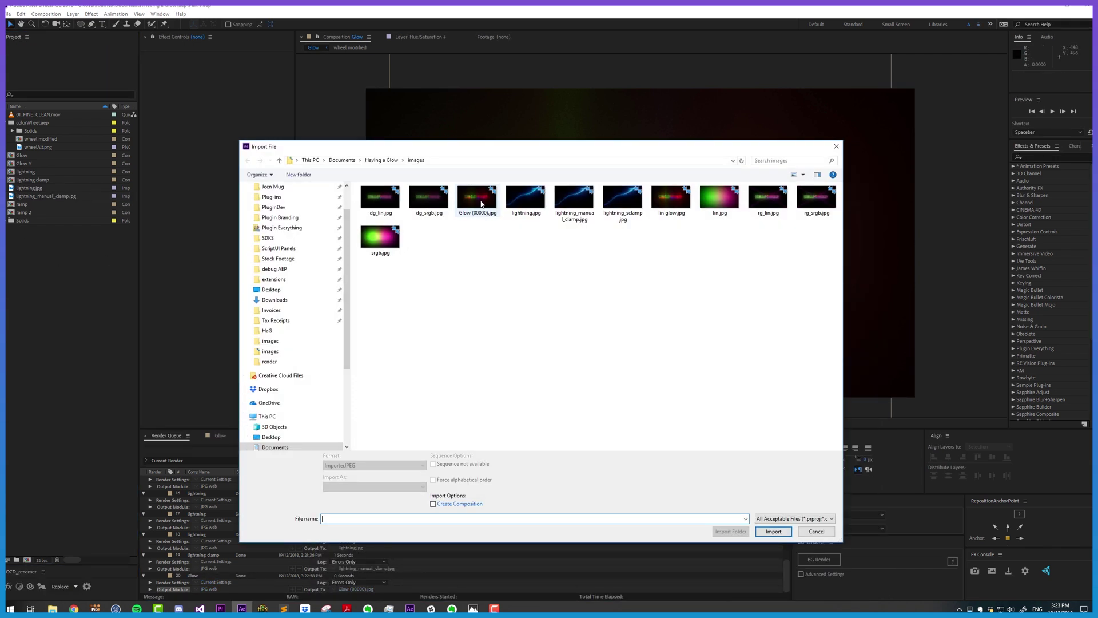
pyautogui.doubleClick(481, 203)
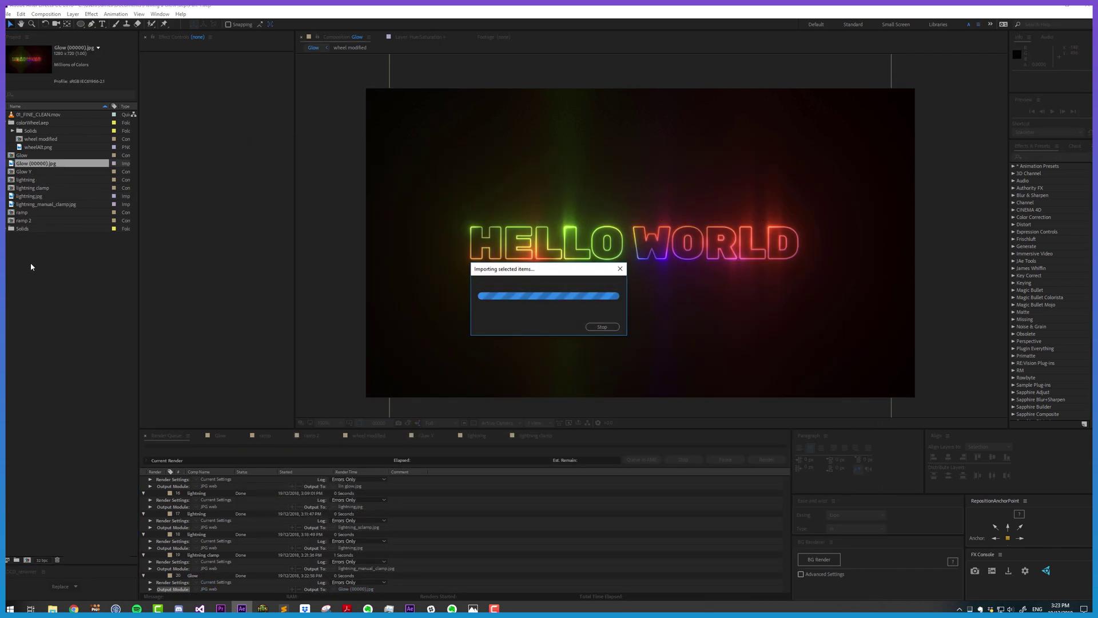
pyautogui.click(43, 558)
pyautogui.click(463, 363)
pyautogui.click(652, 13)
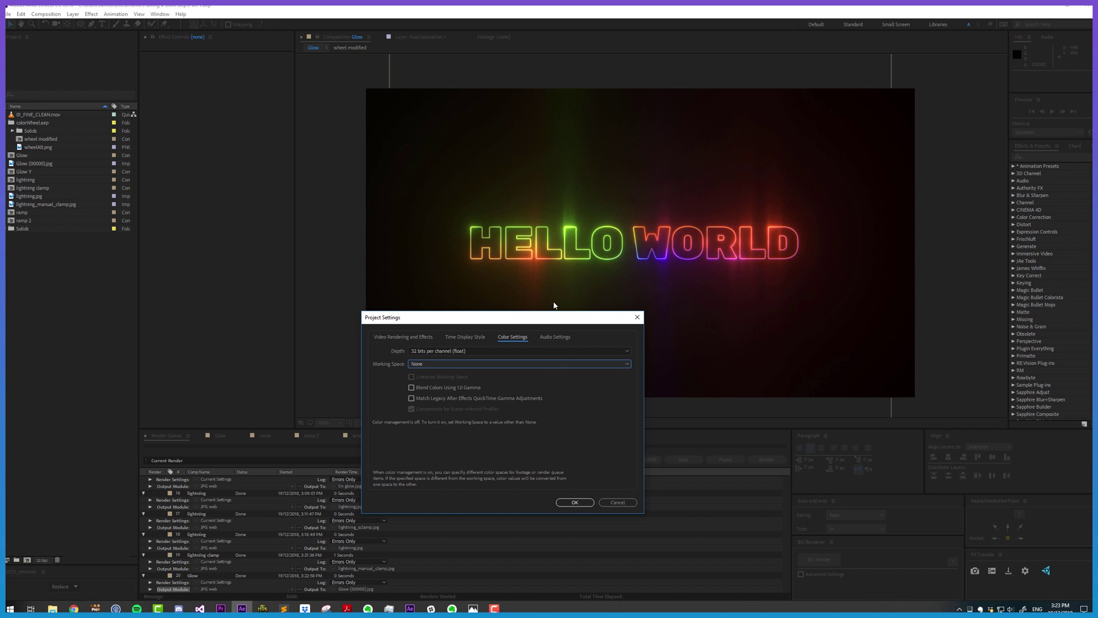
pyautogui.press('Return')
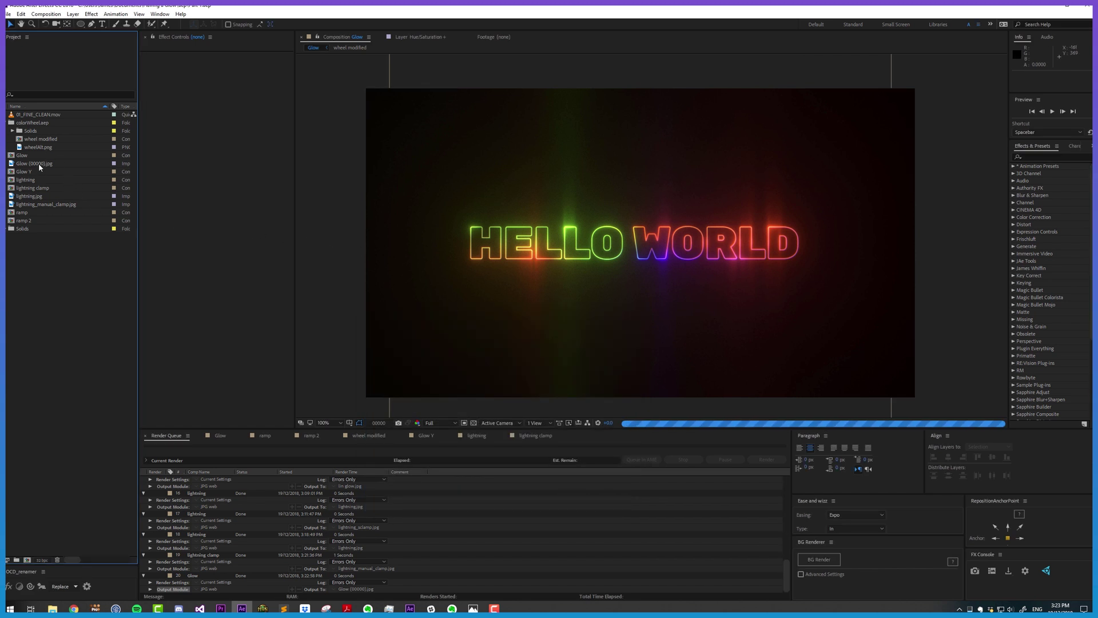
# Lay Glow (00000).jpg over the Glow comp to compare, then delete that JPEG layer
pyautogui.moveTo(38, 163); pyautogui.dragTo(546, 266)
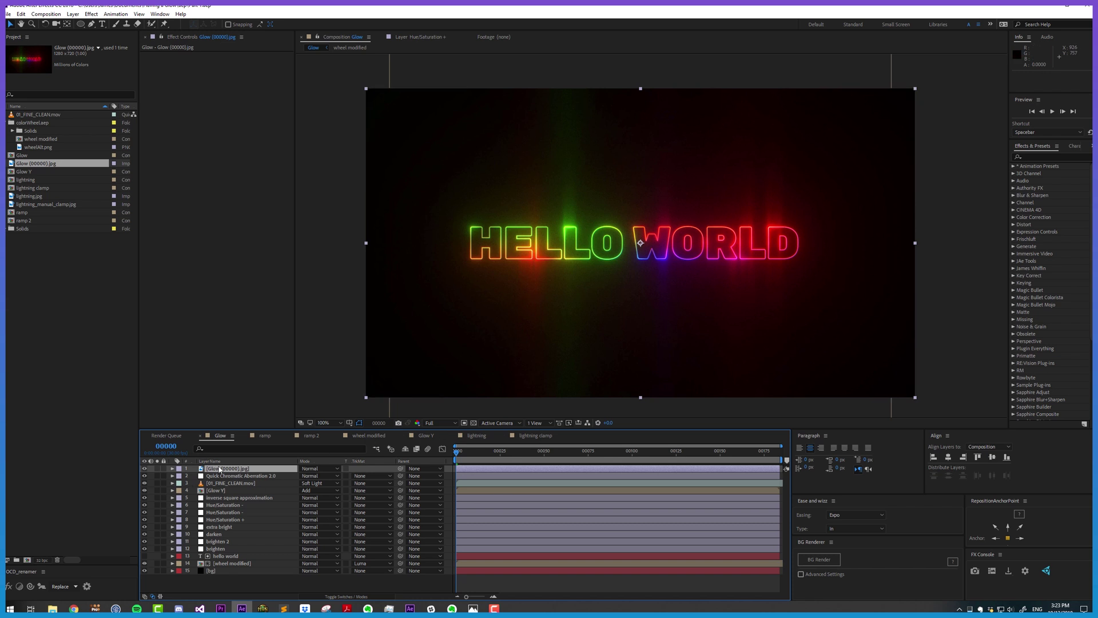
pyautogui.press('Delete')
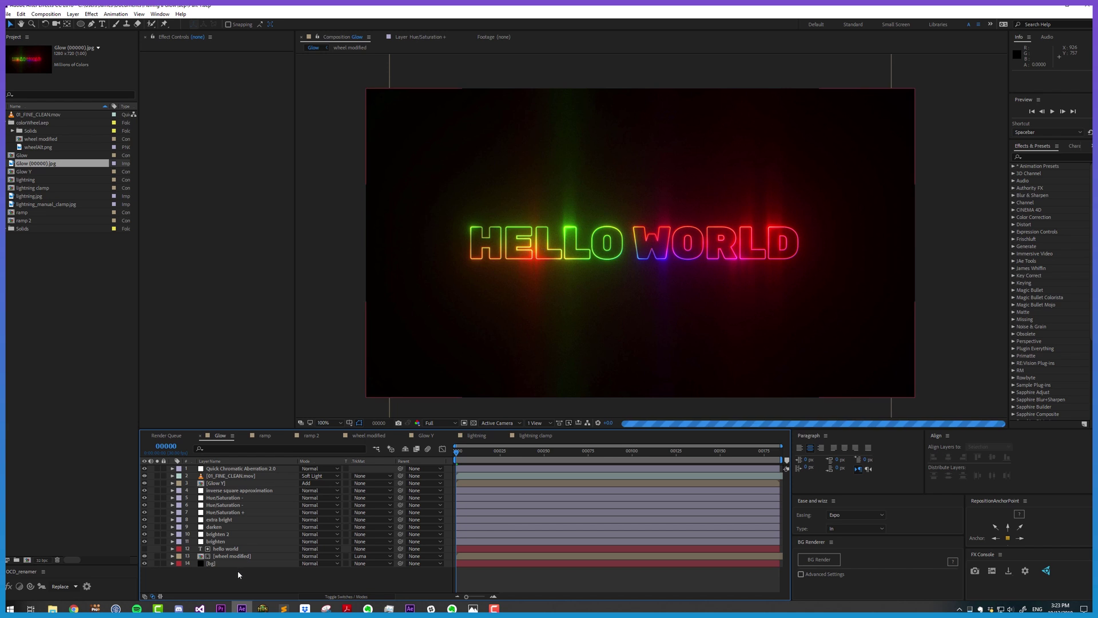
# Add S_ClampChroma on a new adjustment layer with Clamp Chroma set to 1.0
pyautogui.click(215, 547)
pyautogui.hotkey('ctrl', 'space')
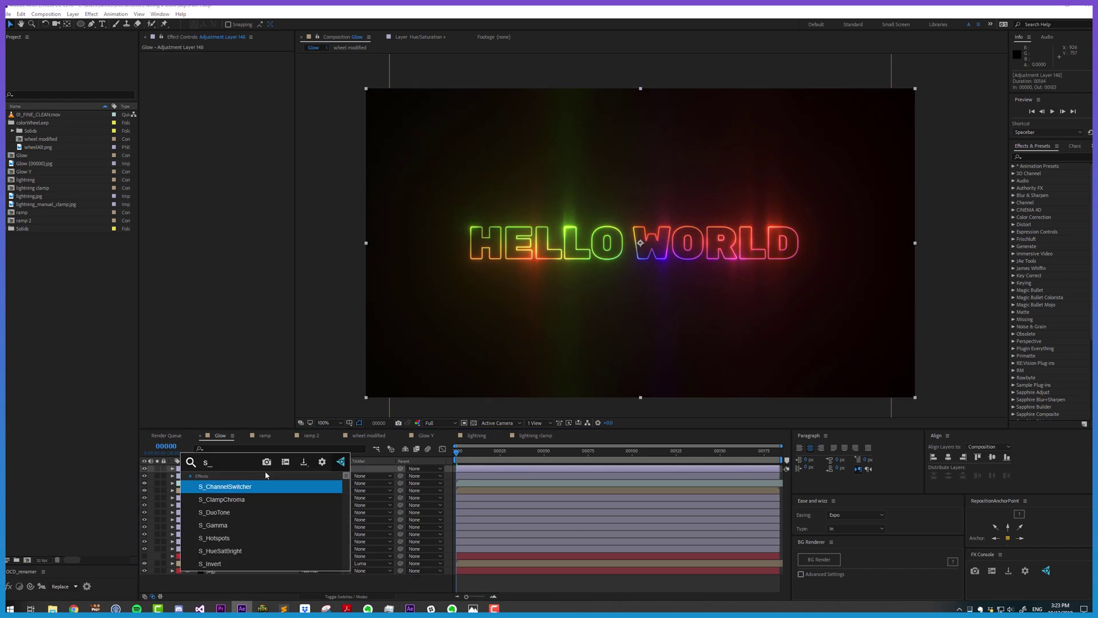
pyautogui.write('clamp')
pyautogui.press('Return')
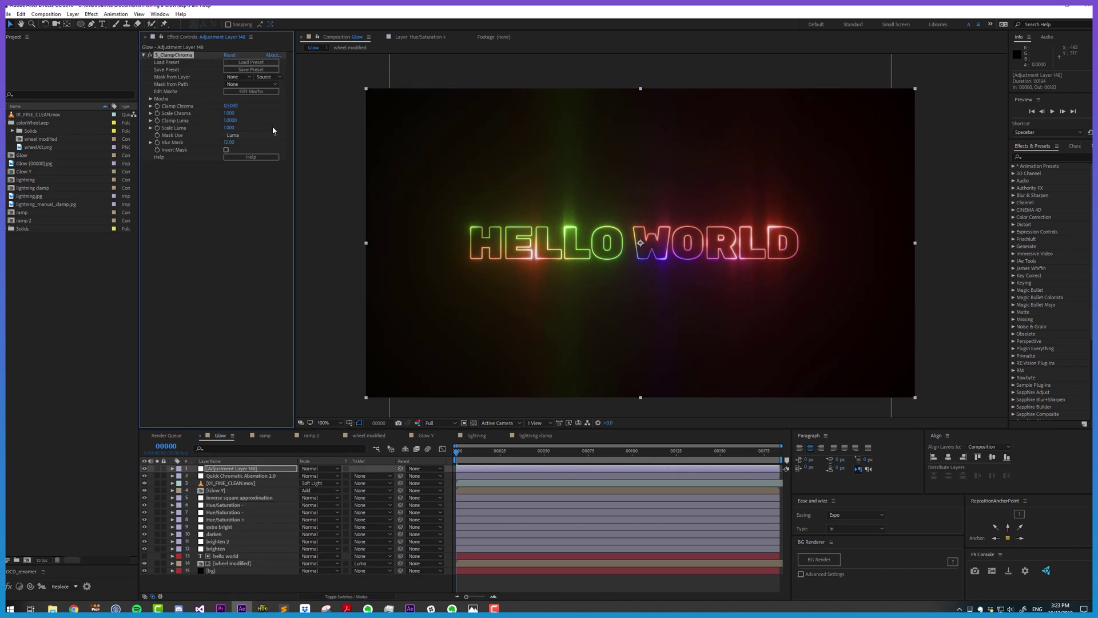
pyautogui.click(231, 106)
pyautogui.write('1')
pyautogui.press('Return')
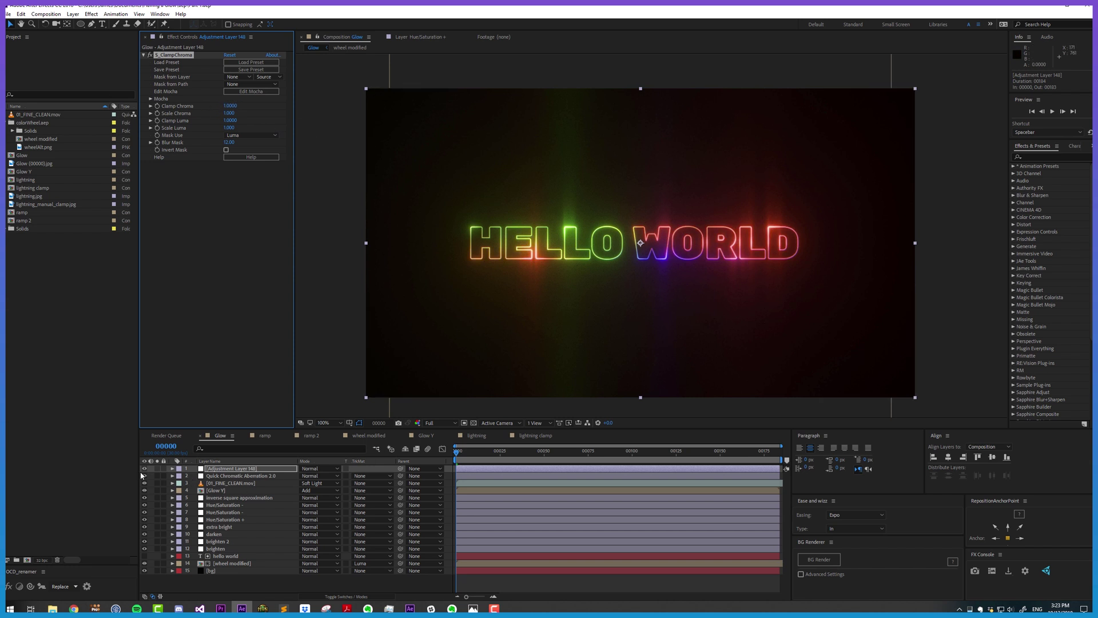
# Rename the adjustment layer after its effect and queue the Glow comp for another render
pyautogui.click(16, 585)
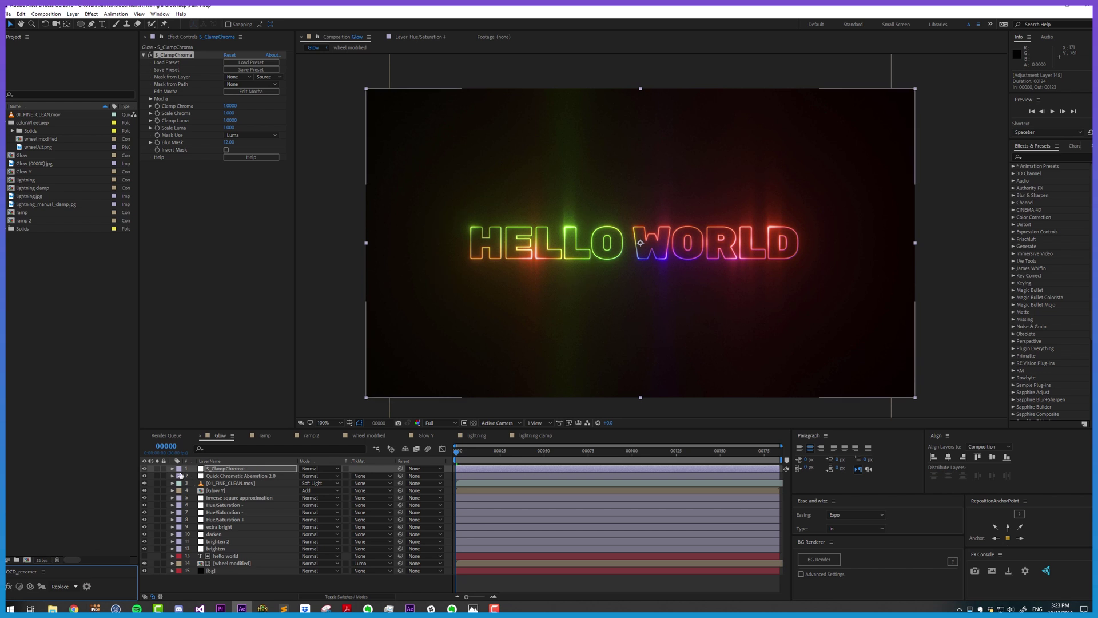
pyautogui.click(146, 470)
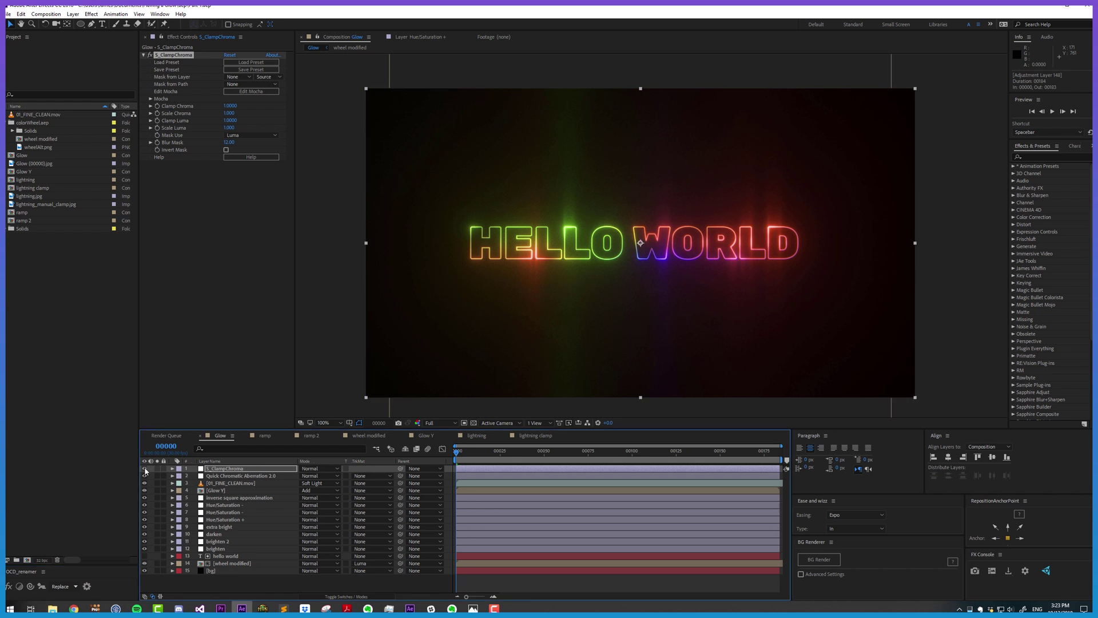
pyautogui.click(213, 580)
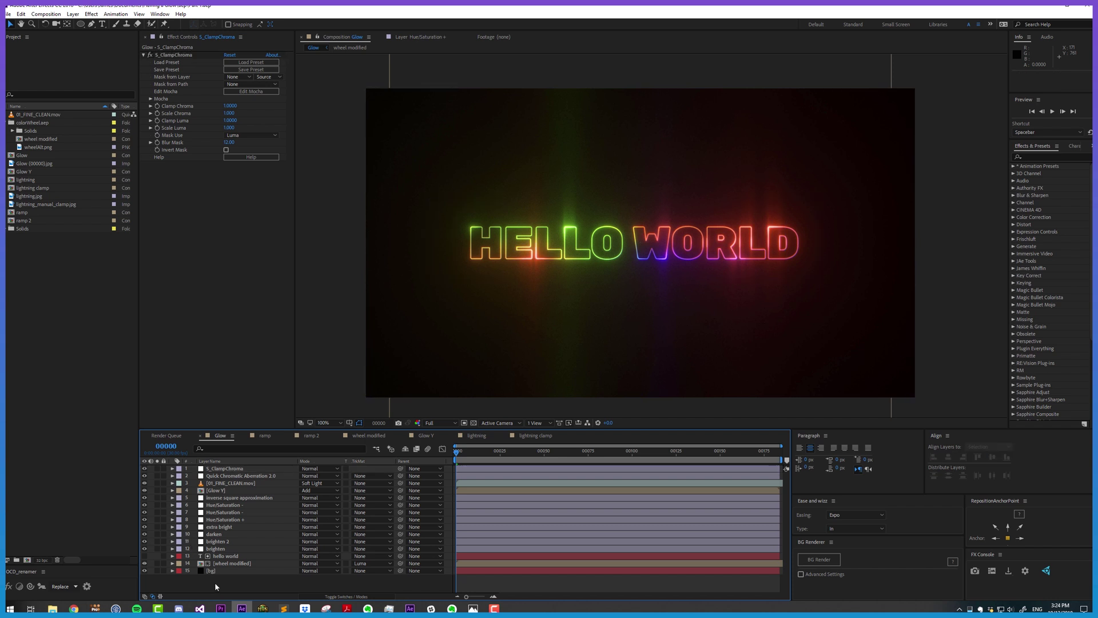
pyautogui.hotkey('ctrl', 'm')
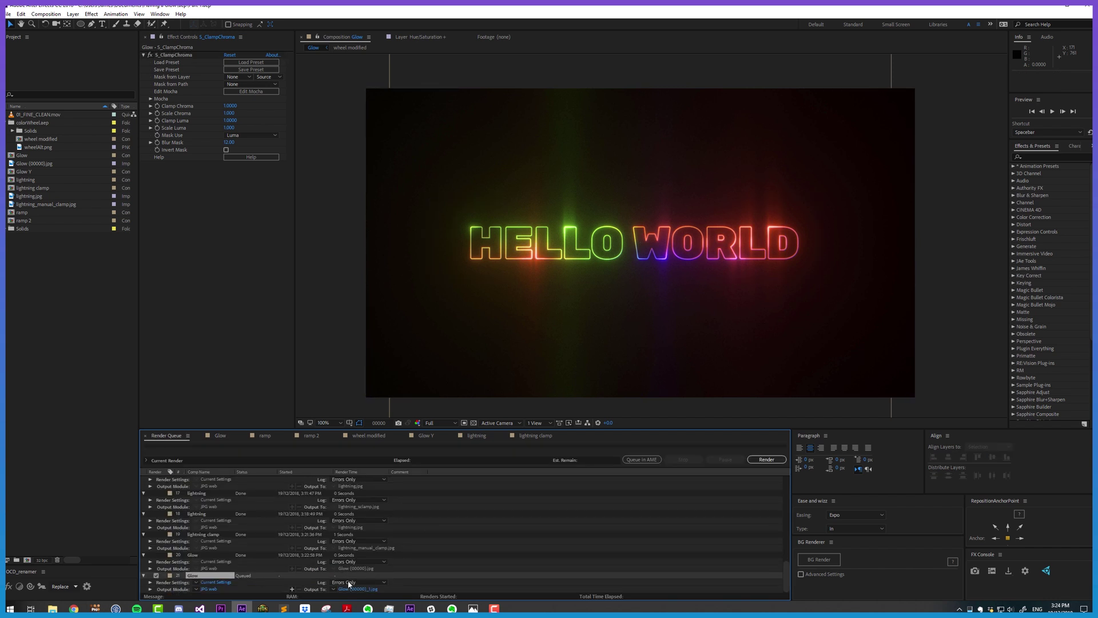
# Compare Glow (00000).jpg and Glow (00000)_1.jpg from the images folder in the photo viewer
pyautogui.press('Return')
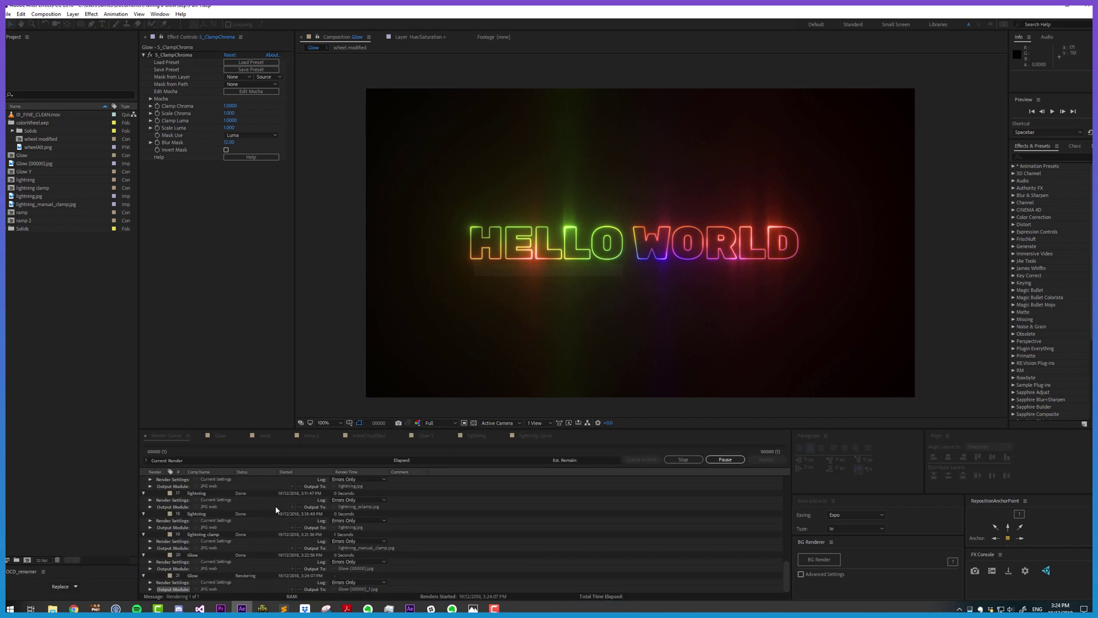
pyautogui.click(351, 589)
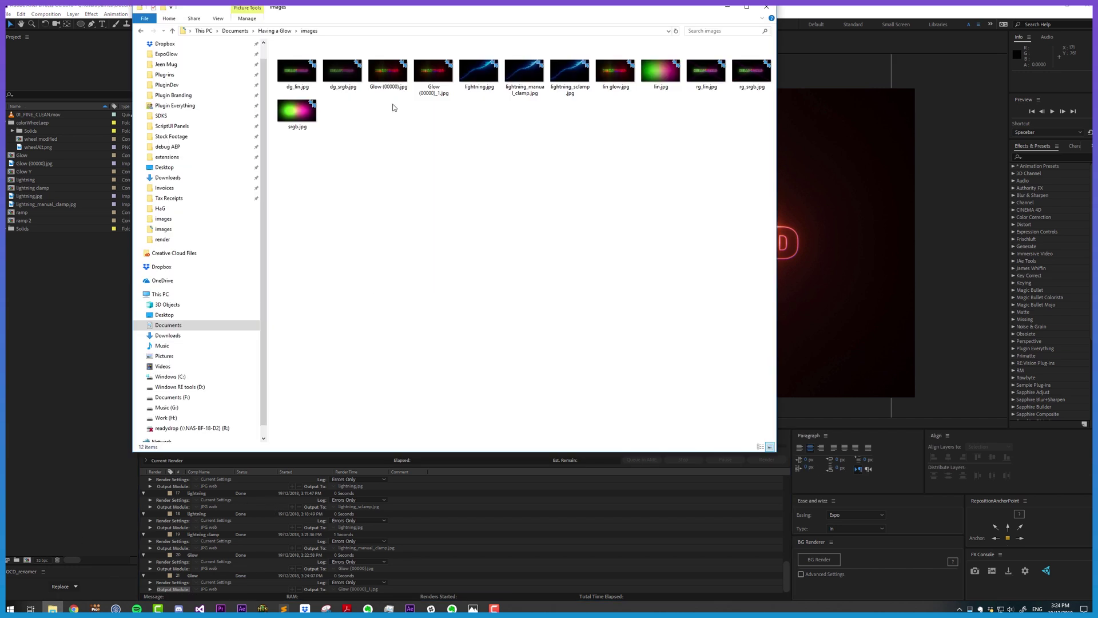
pyautogui.doubleClick(397, 80)
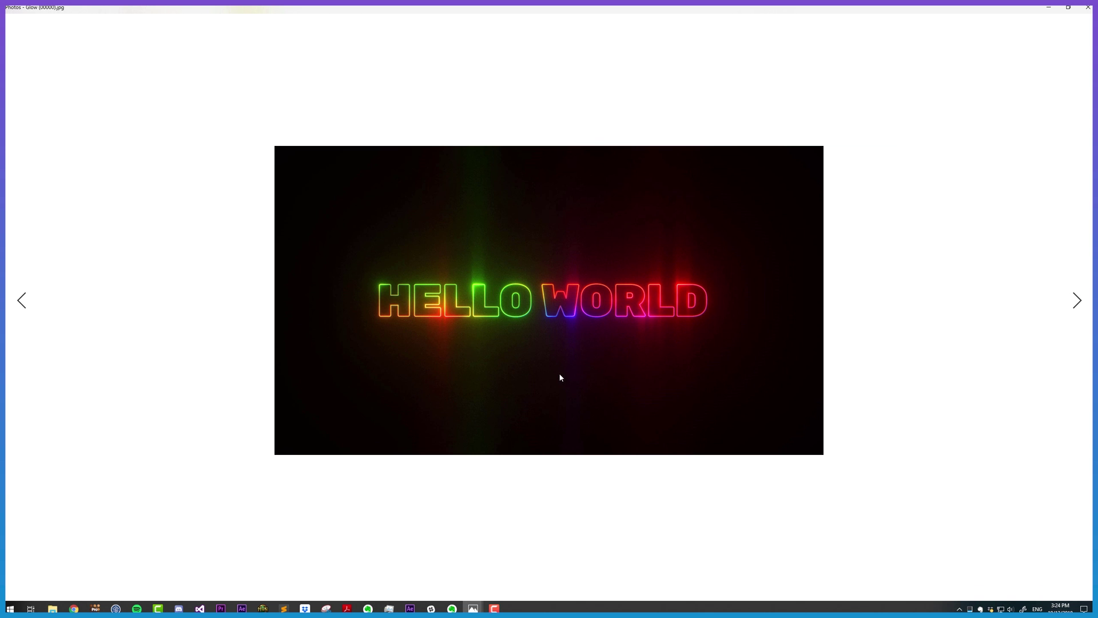
pyautogui.press('Right')
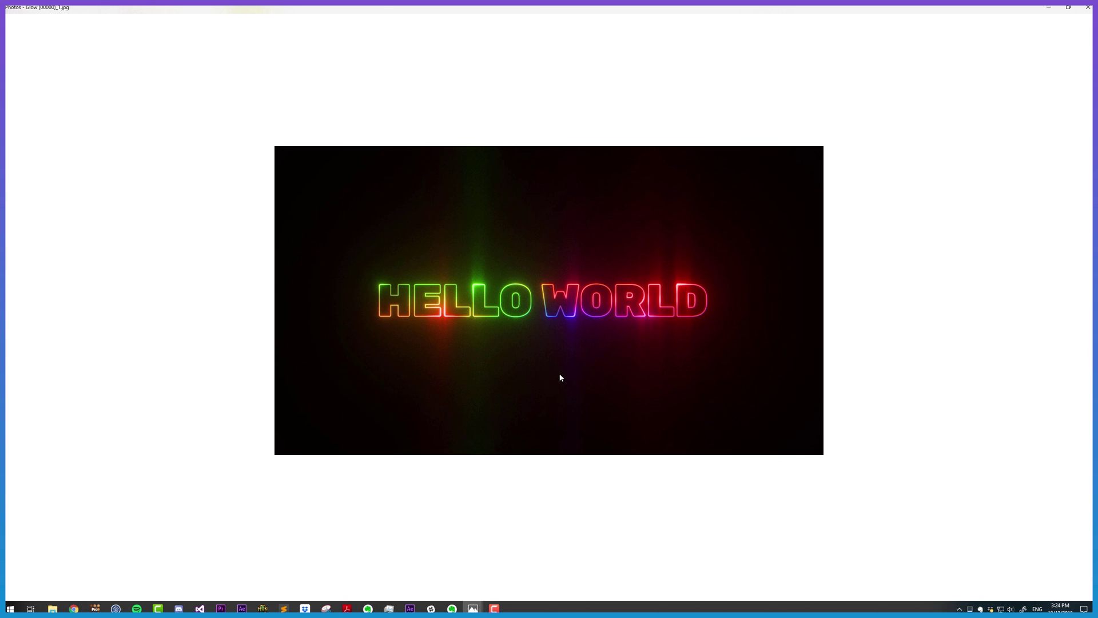
pyautogui.press('Left')
pyautogui.hotkey('alt', 'Tab')
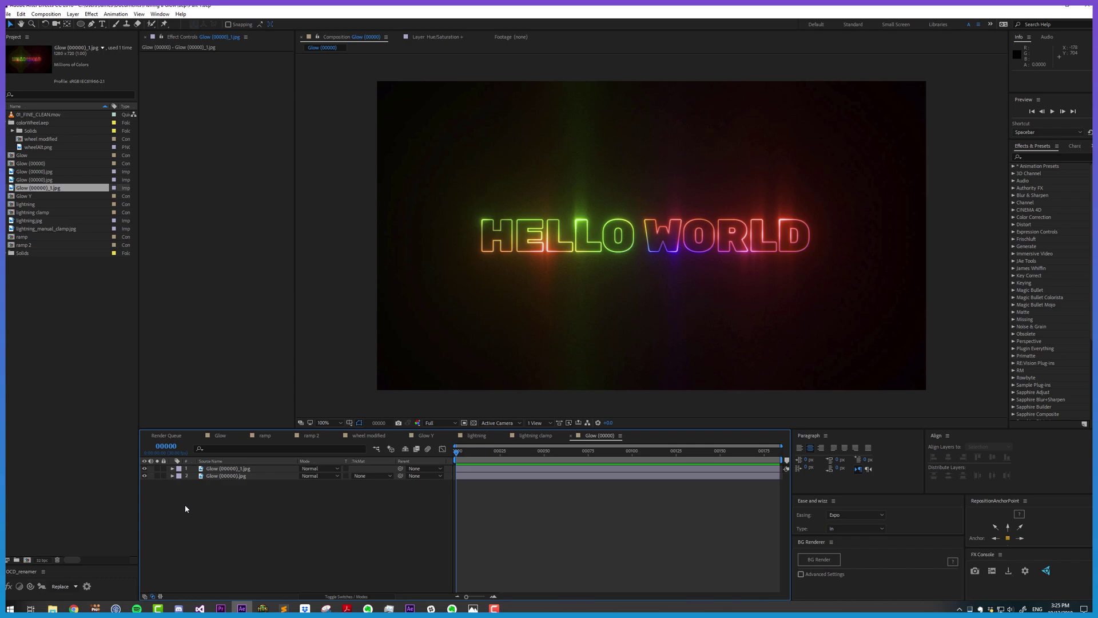